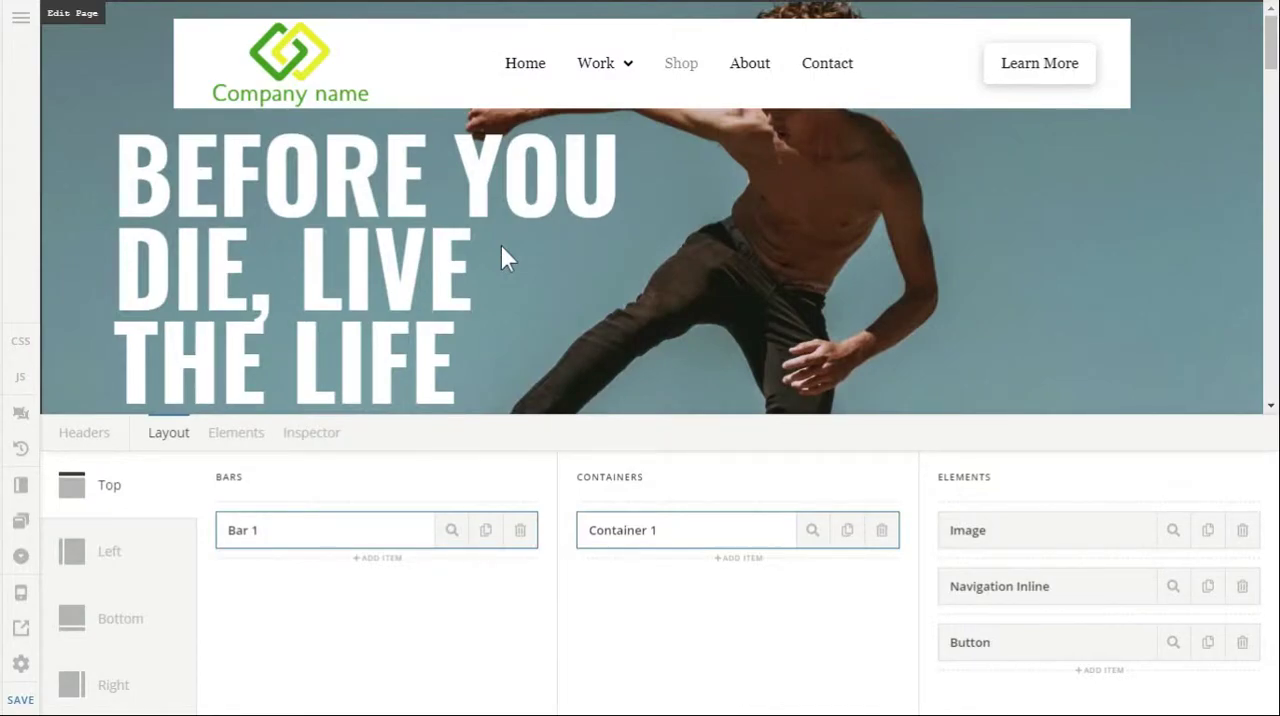
Replace the existing top header bar with a new bar that holds one empty container.
{"action": "scroll", "coordinate": [505, 258], "scroll_direction": "up", "scroll_amount": 3}
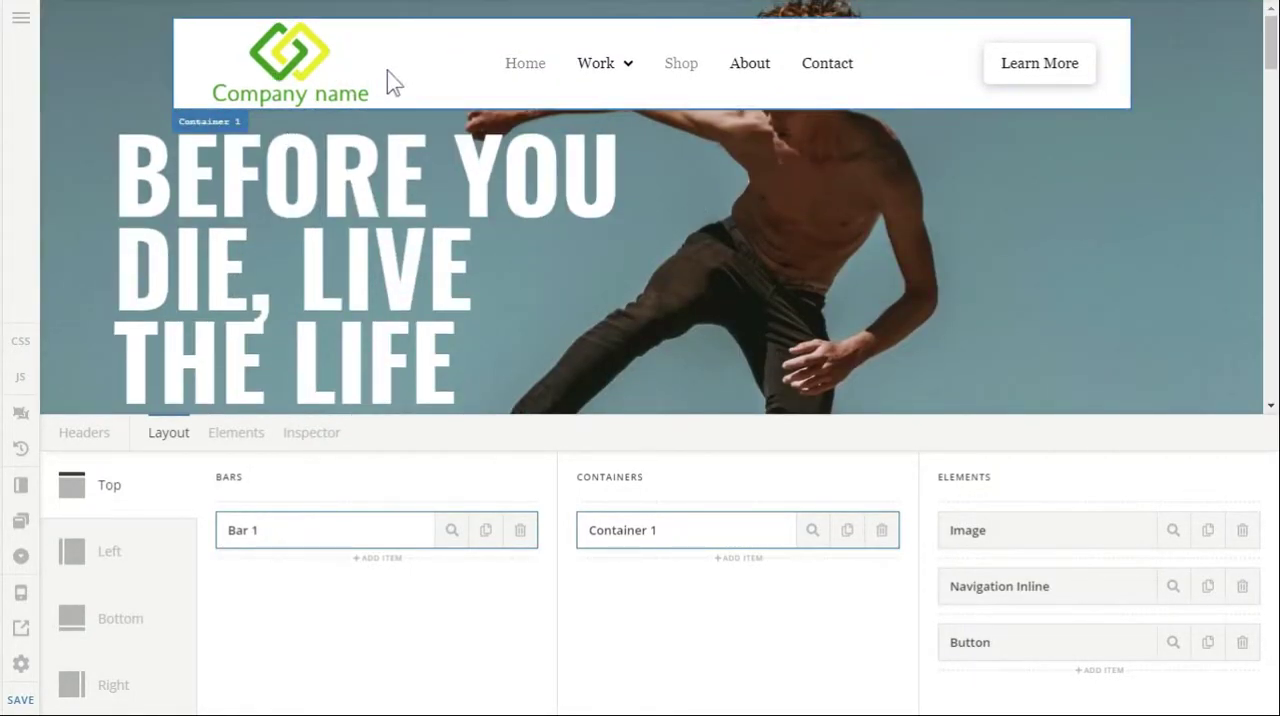
{"action": "left_click", "coordinate": [520, 532]}
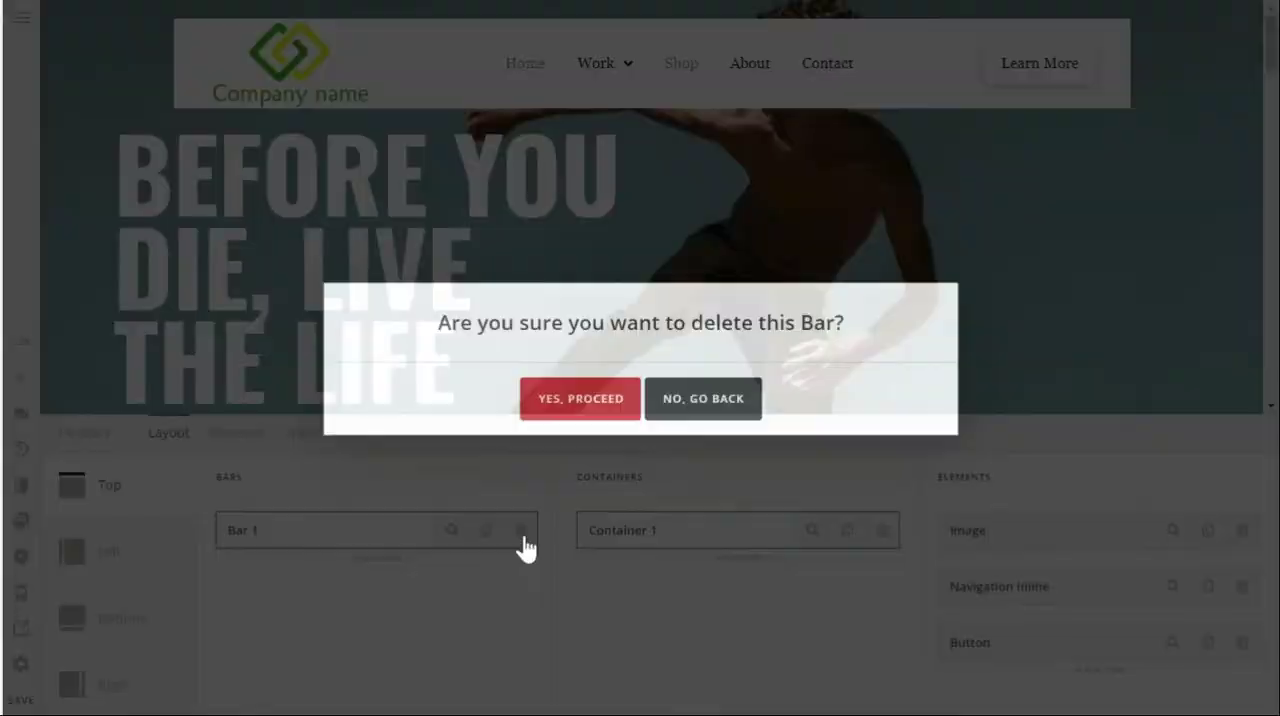
{"action": "left_click", "coordinate": [565, 405]}
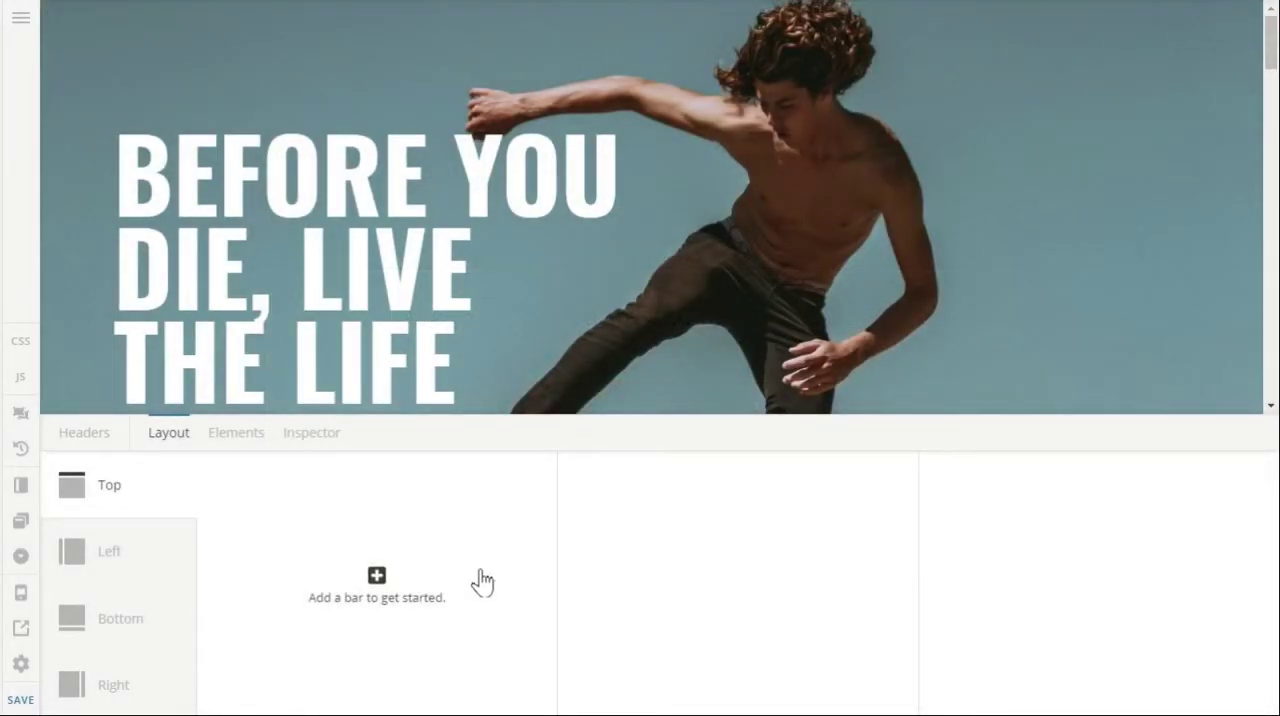
{"action": "left_click", "coordinate": [481, 582]}
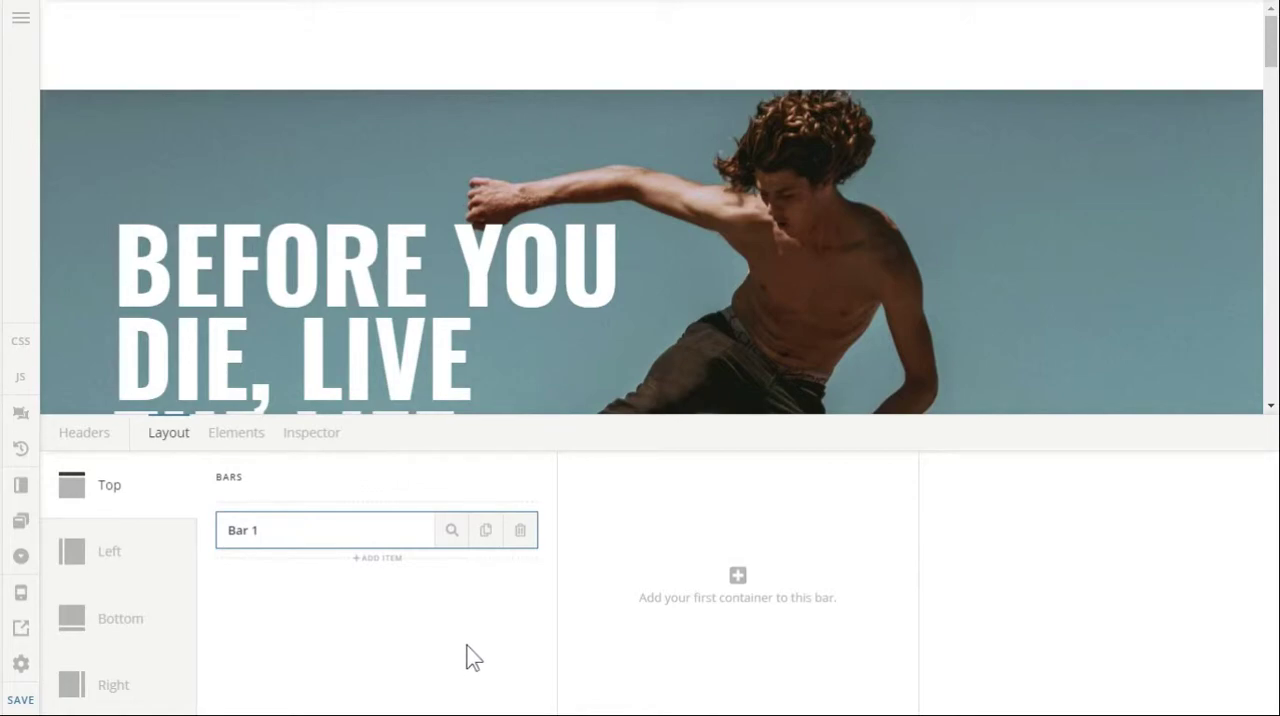
{"action": "left_click", "coordinate": [676, 553]}
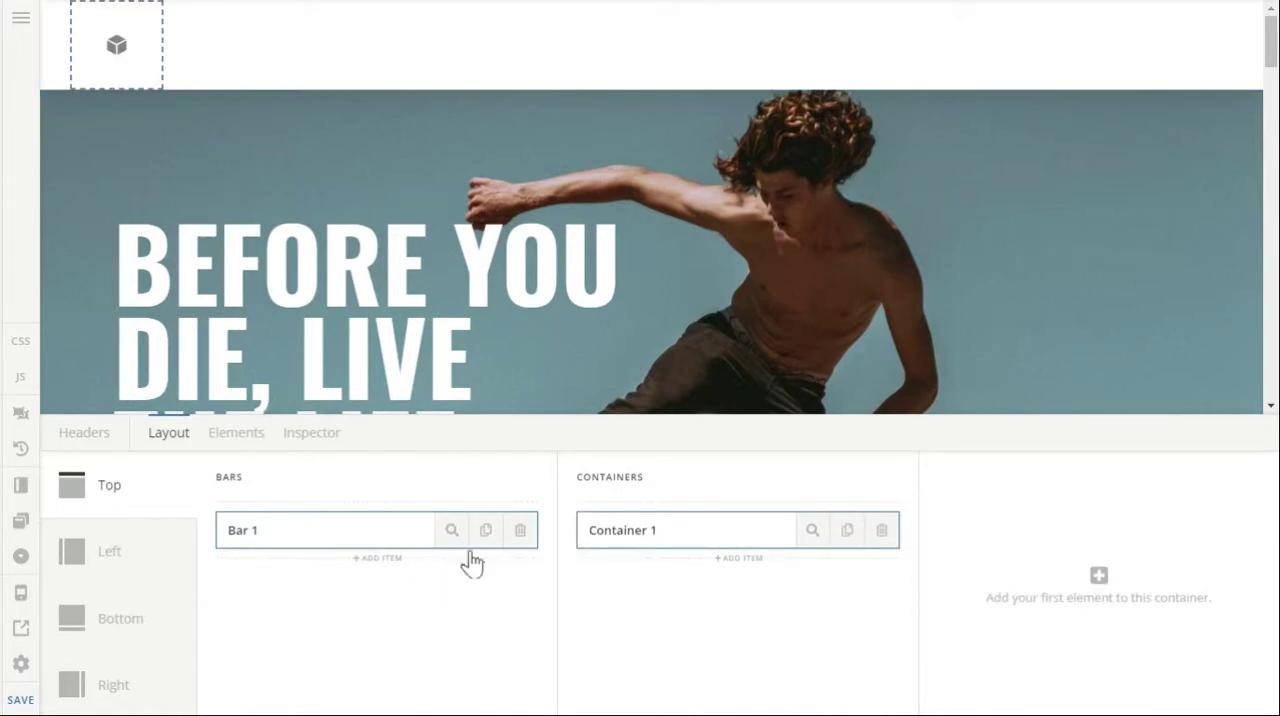
Give the new bar a transparent background, an Absolute initial position and turn its sticky behaviour on.
{"action": "left_click", "coordinate": [454, 532]}
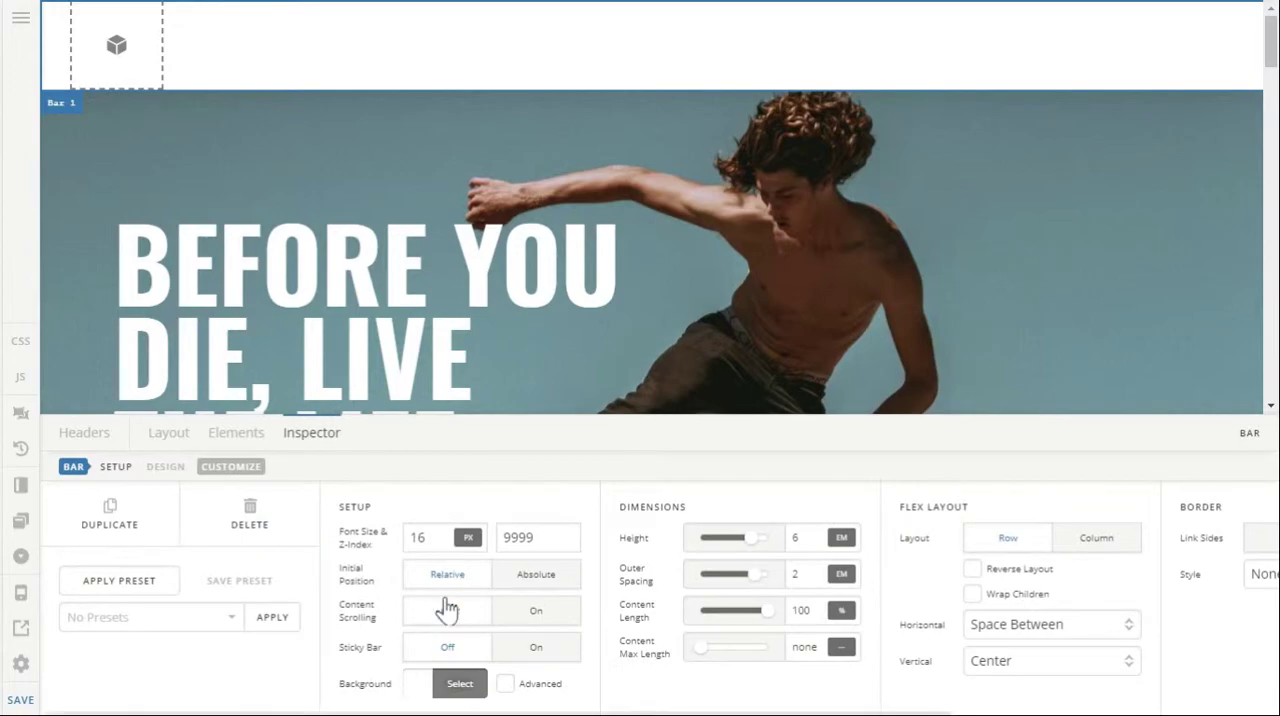
{"action": "left_click", "coordinate": [440, 688]}
{"action": "left_click", "coordinate": [538, 590]}
{"action": "left_click", "coordinate": [335, 637]}
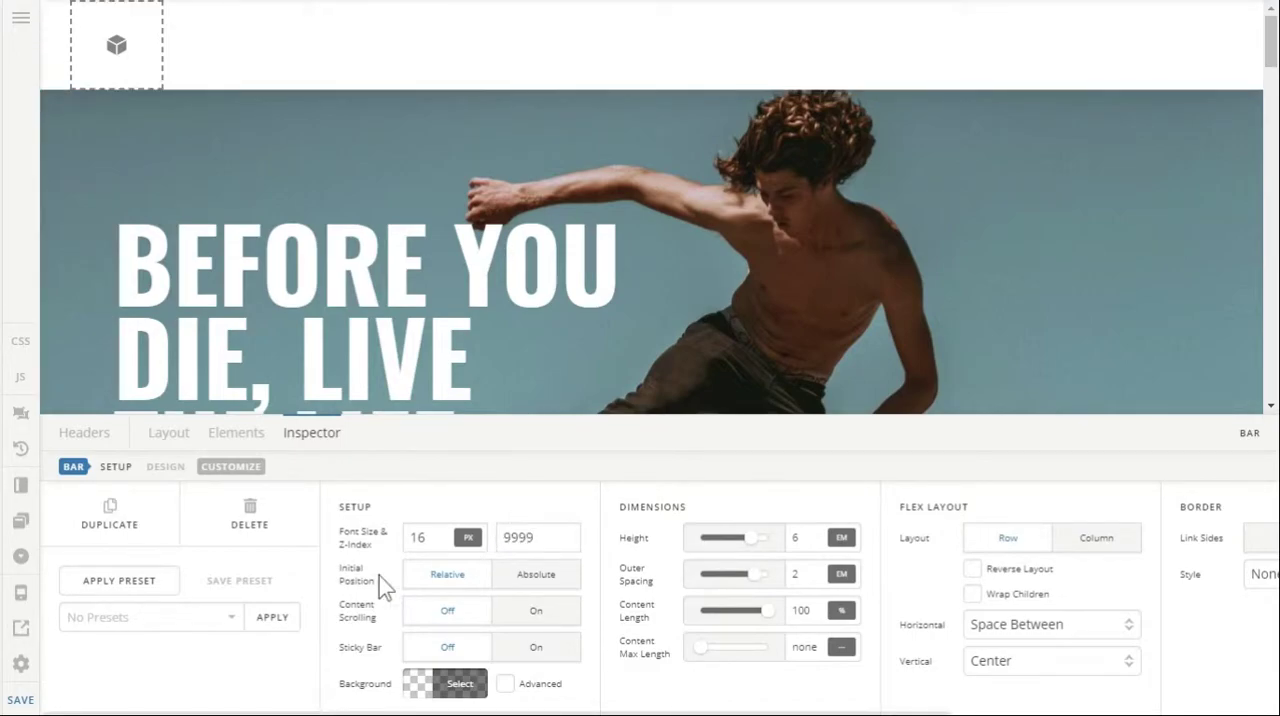
{"action": "left_click", "coordinate": [513, 584]}
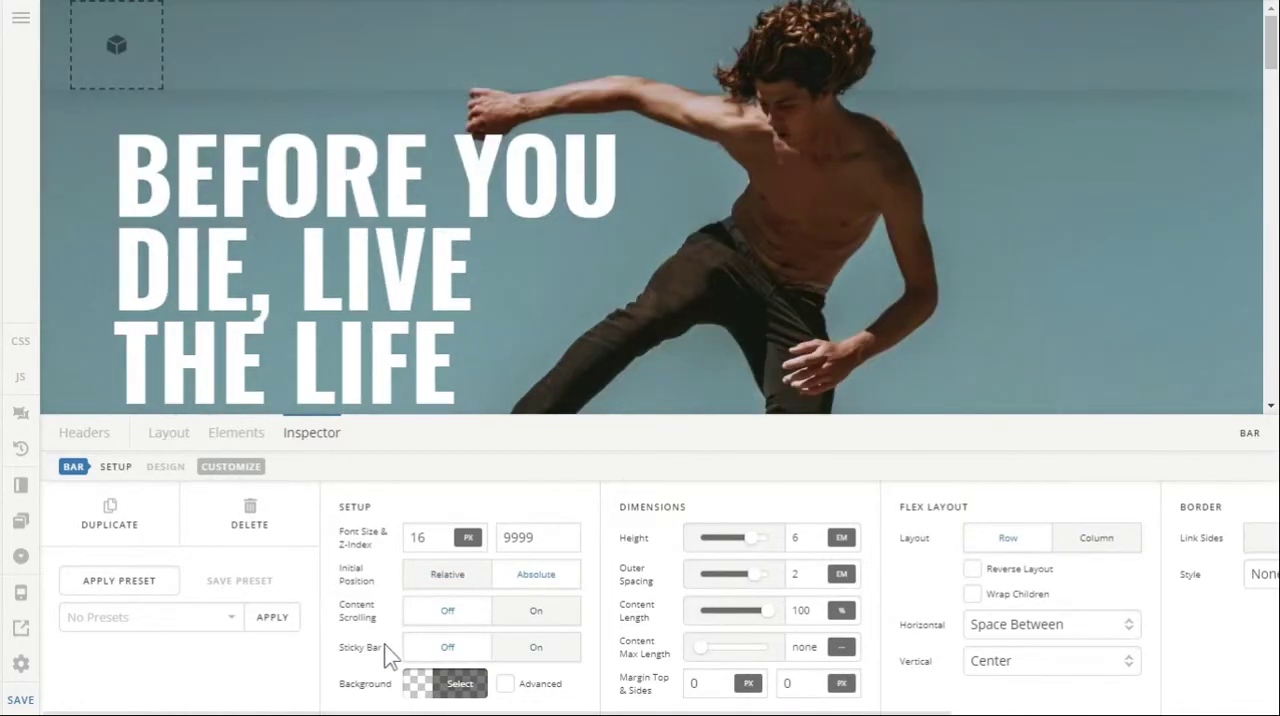
{"action": "left_click", "coordinate": [520, 650]}
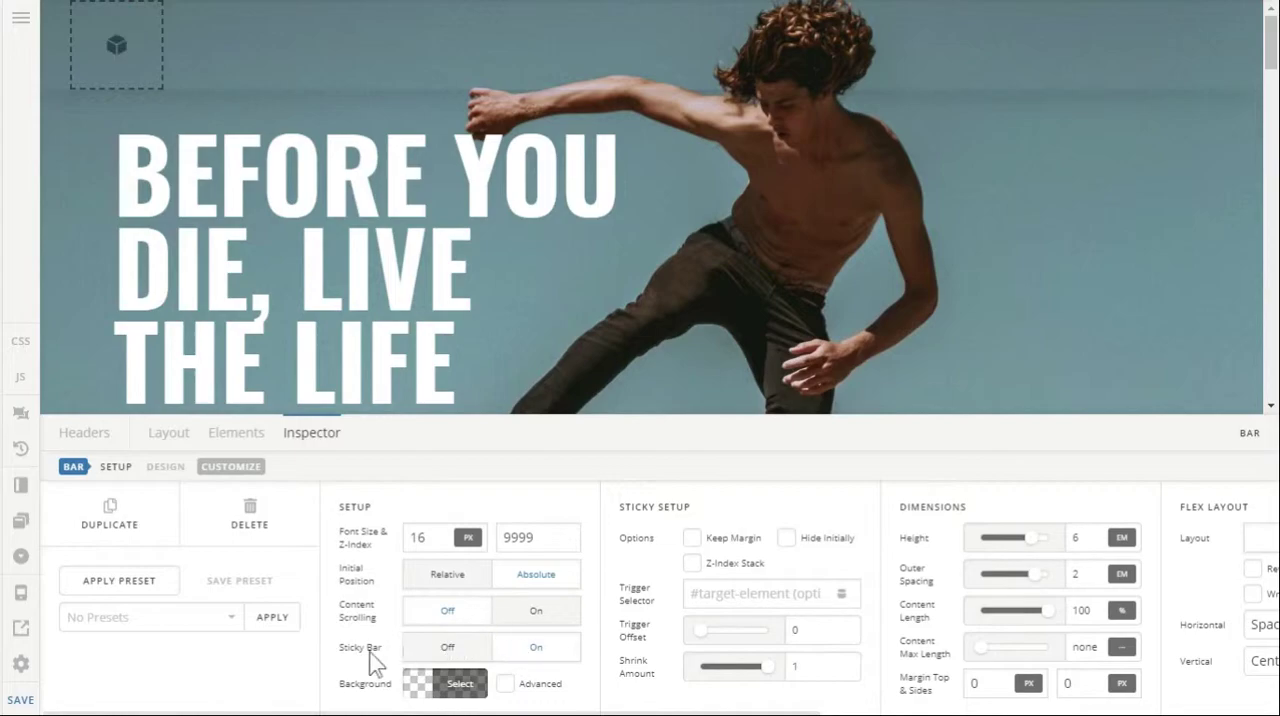
Remove the bar's box shadow by setting its Y-offset and blur to 0 em.
{"action": "scroll", "coordinate": [893, 622], "scroll_direction": "right", "scroll_amount": 5}
{"action": "scroll", "coordinate": [893, 622], "scroll_direction": "right", "scroll_amount": 2}
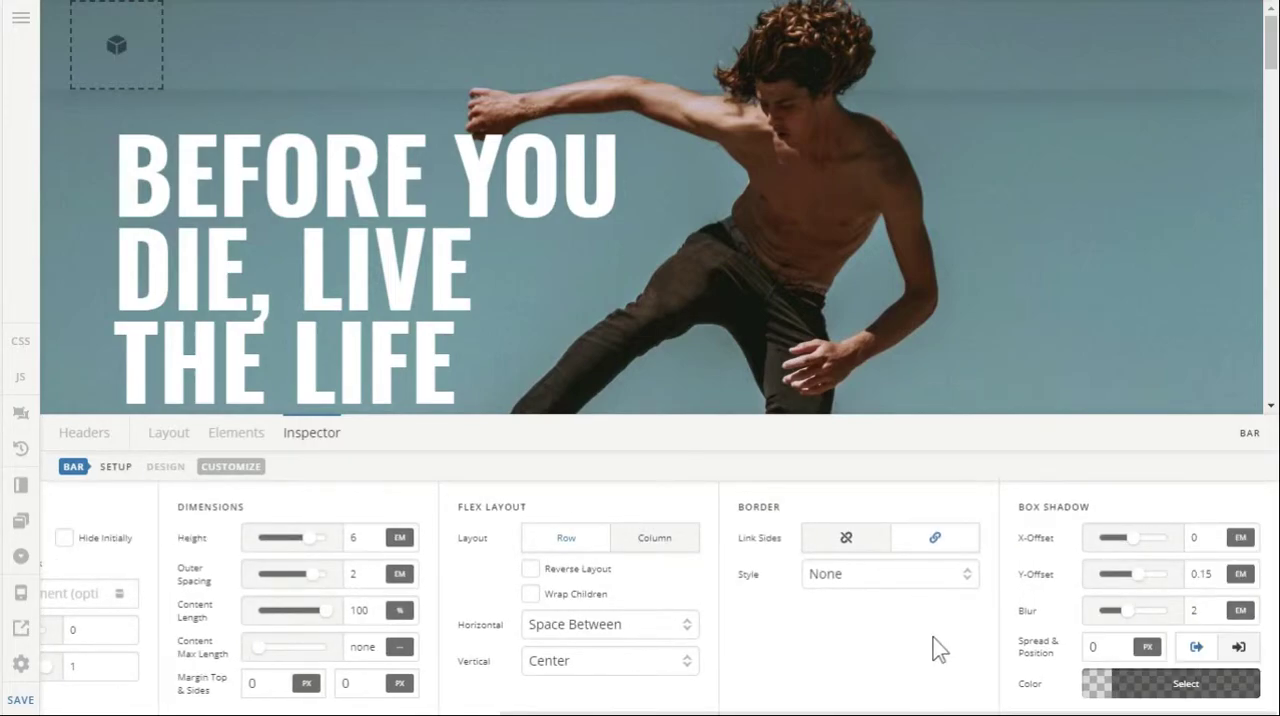
{"action": "left_click_drag", "start_coordinate": [1217, 573], "coordinate": [1033, 580]}
{"action": "type", "text": "0"}
{"action": "key", "text": "Tab"}
{"action": "type", "text": "0"}
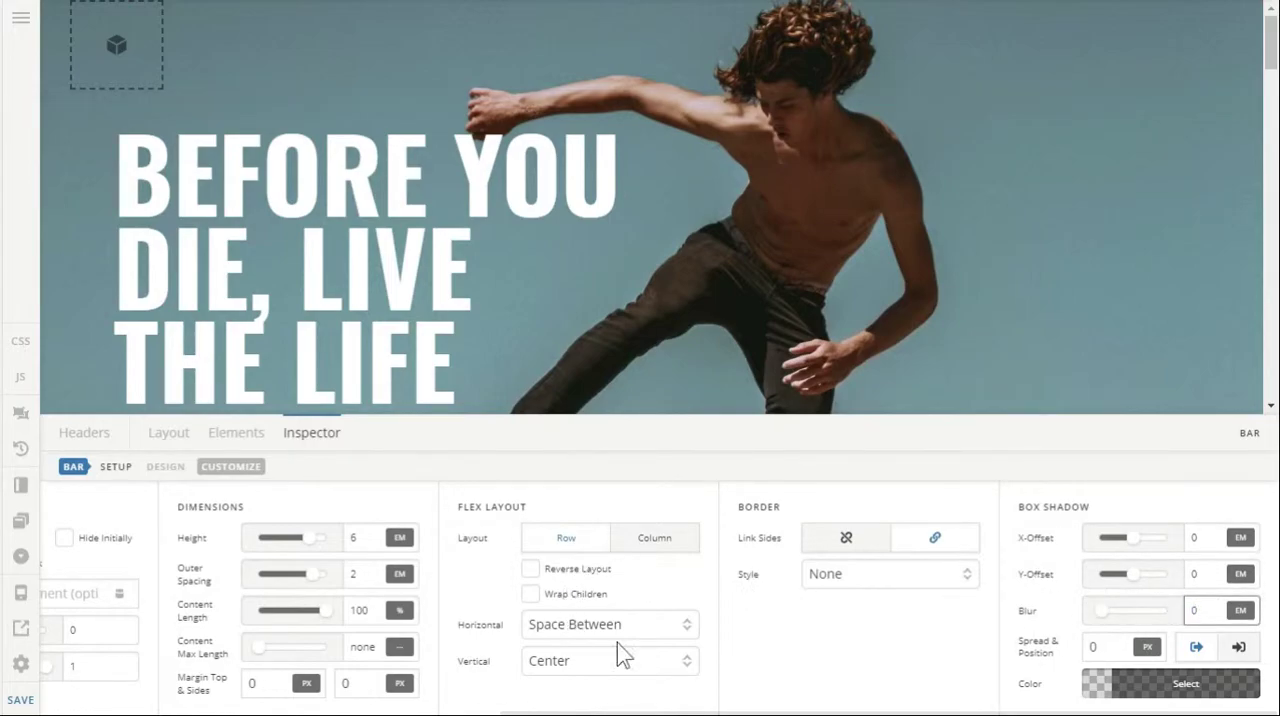
Give Container 1 a white background and set its self flex preset to Fill Space.
{"action": "left_click", "coordinate": [175, 445]}
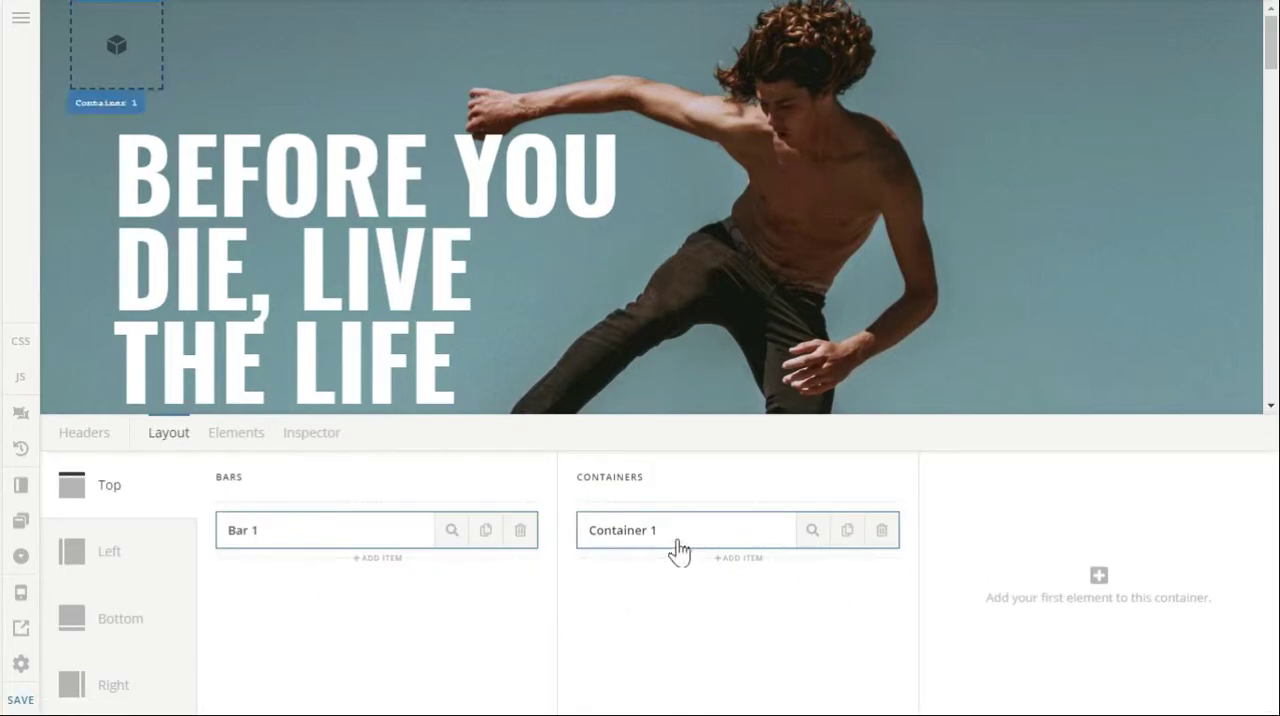
{"action": "left_click", "coordinate": [812, 531]}
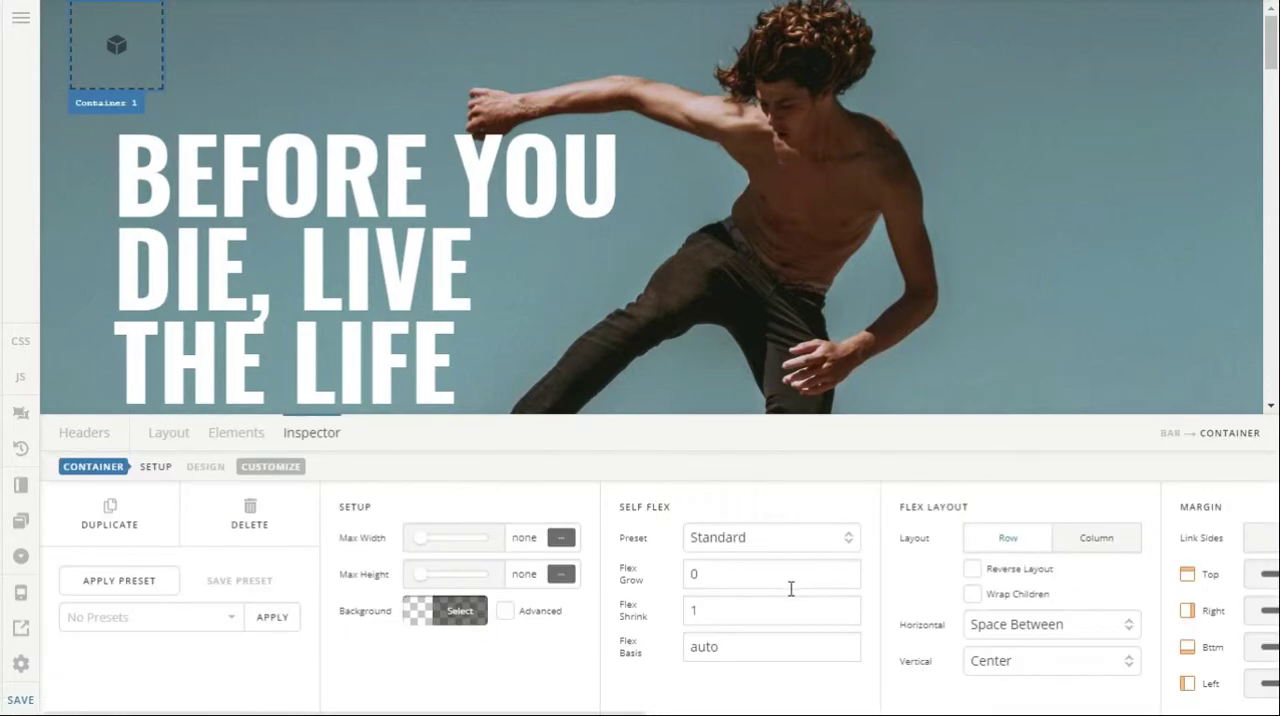
{"action": "left_click", "coordinate": [459, 615]}
{"action": "left_click_drag", "start_coordinate": [541, 385], "coordinate": [443, 280]}
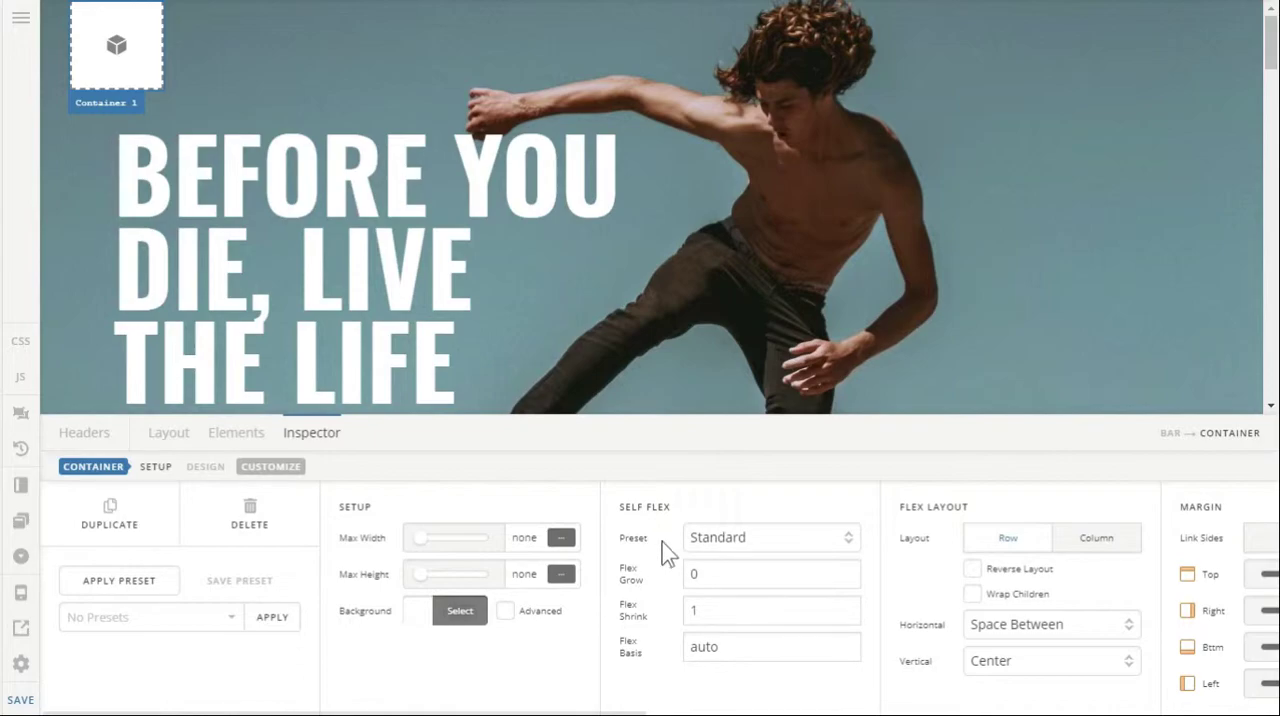
{"action": "left_click", "coordinate": [722, 549]}
{"action": "left_click", "coordinate": [699, 604]}
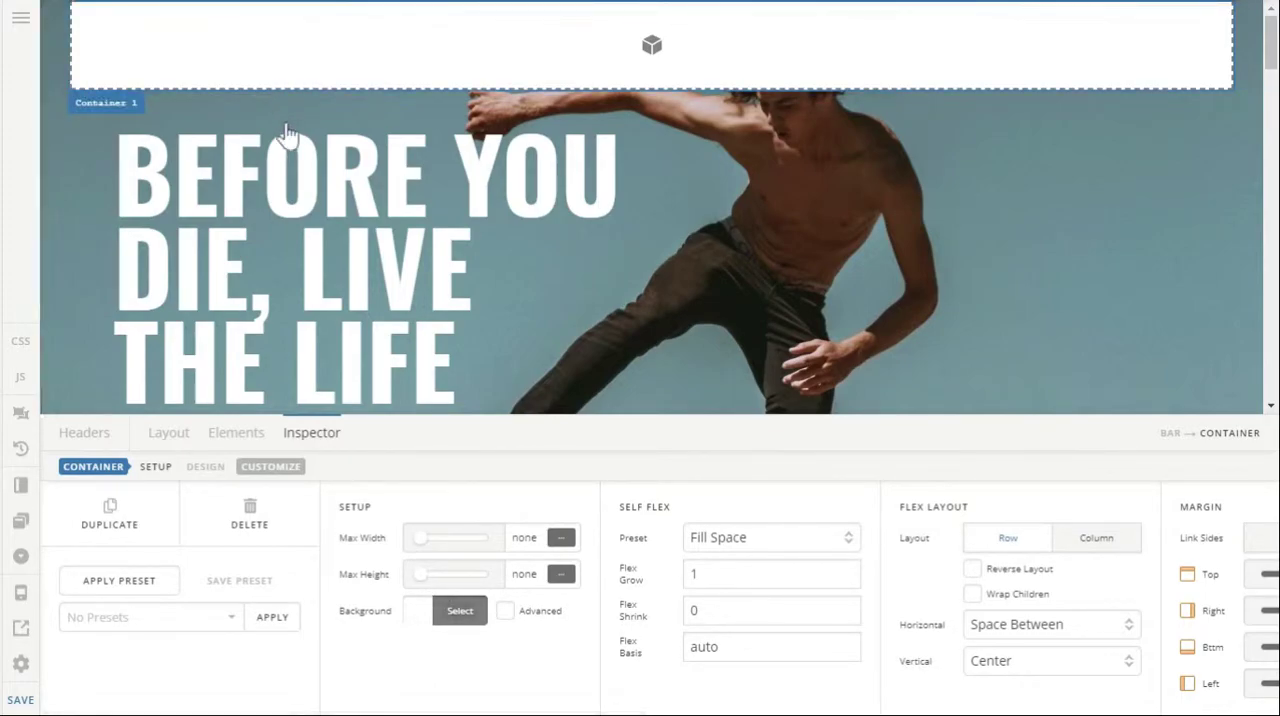
Set the outer spacing of Bar 1 to 0 em.
{"action": "left_click", "coordinate": [174, 438]}
{"action": "left_click", "coordinate": [453, 533]}
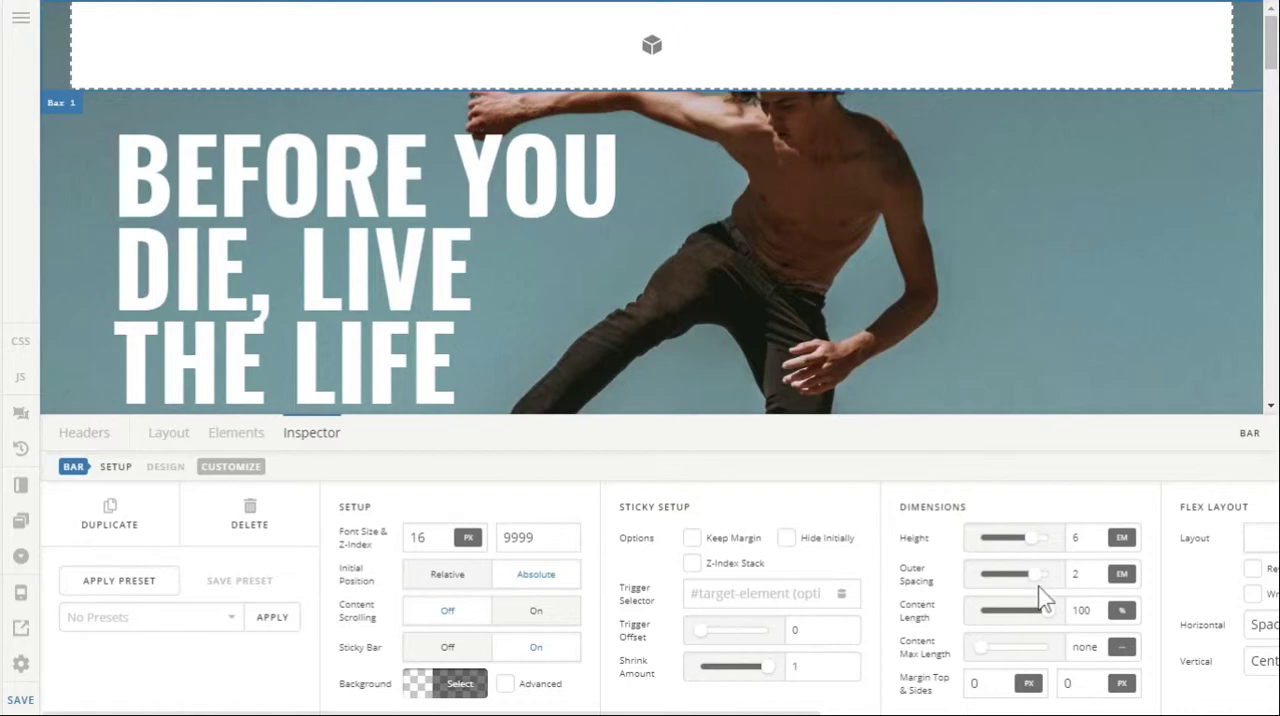
{"action": "left_click", "coordinate": [1085, 575]}
{"action": "type", "text": "0"}
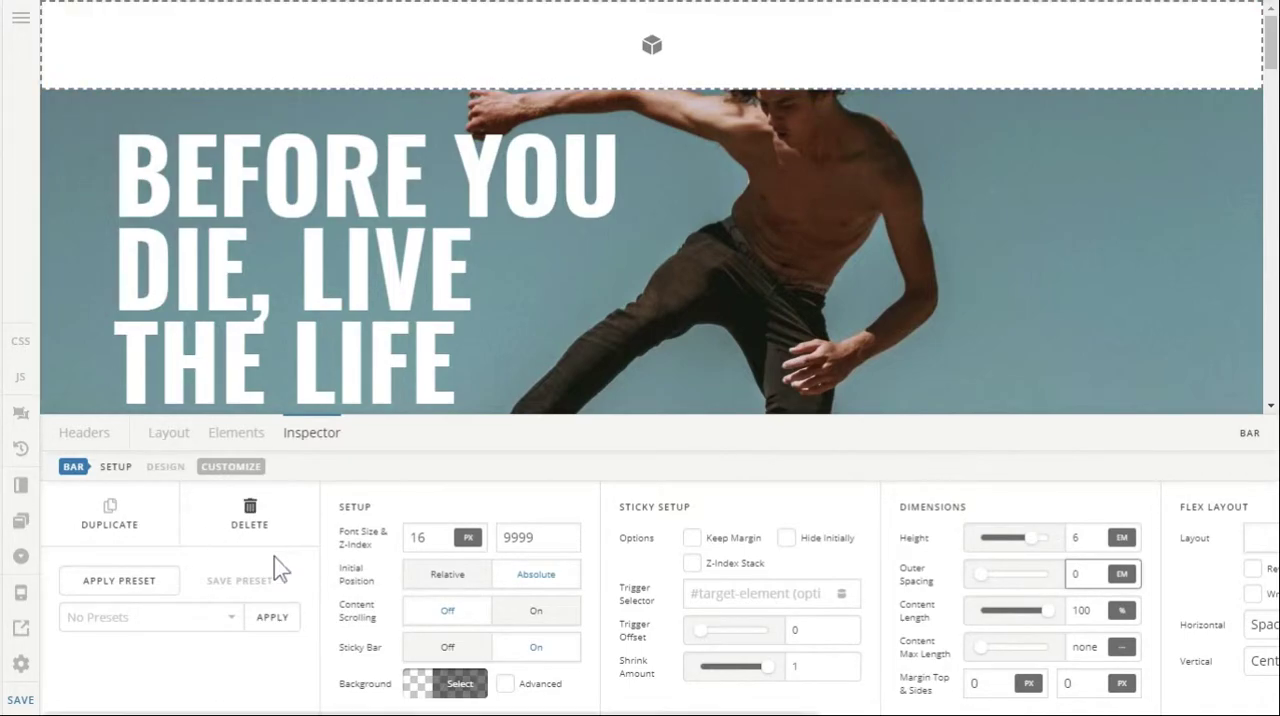
Limit Container 1 to a maximum width of 1024 px.
{"action": "left_click", "coordinate": [435, 608]}
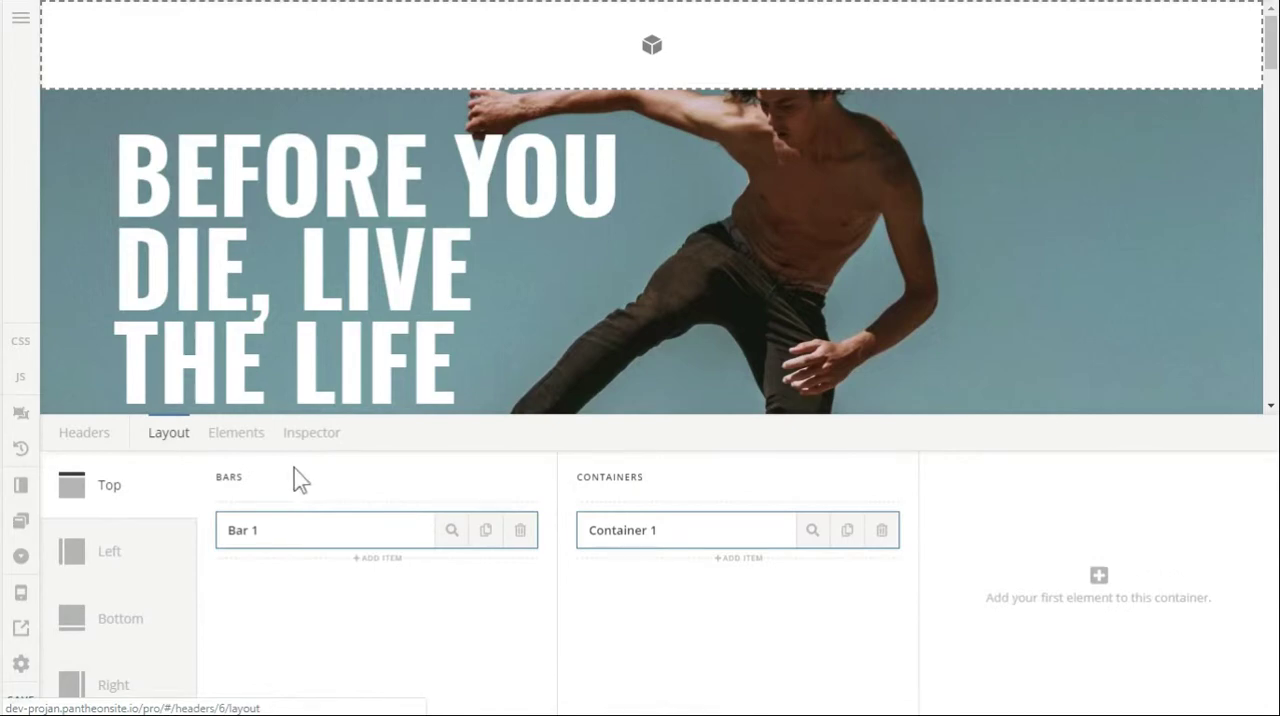
{"action": "left_click", "coordinate": [808, 532]}
{"action": "left_click", "coordinate": [610, 540]}
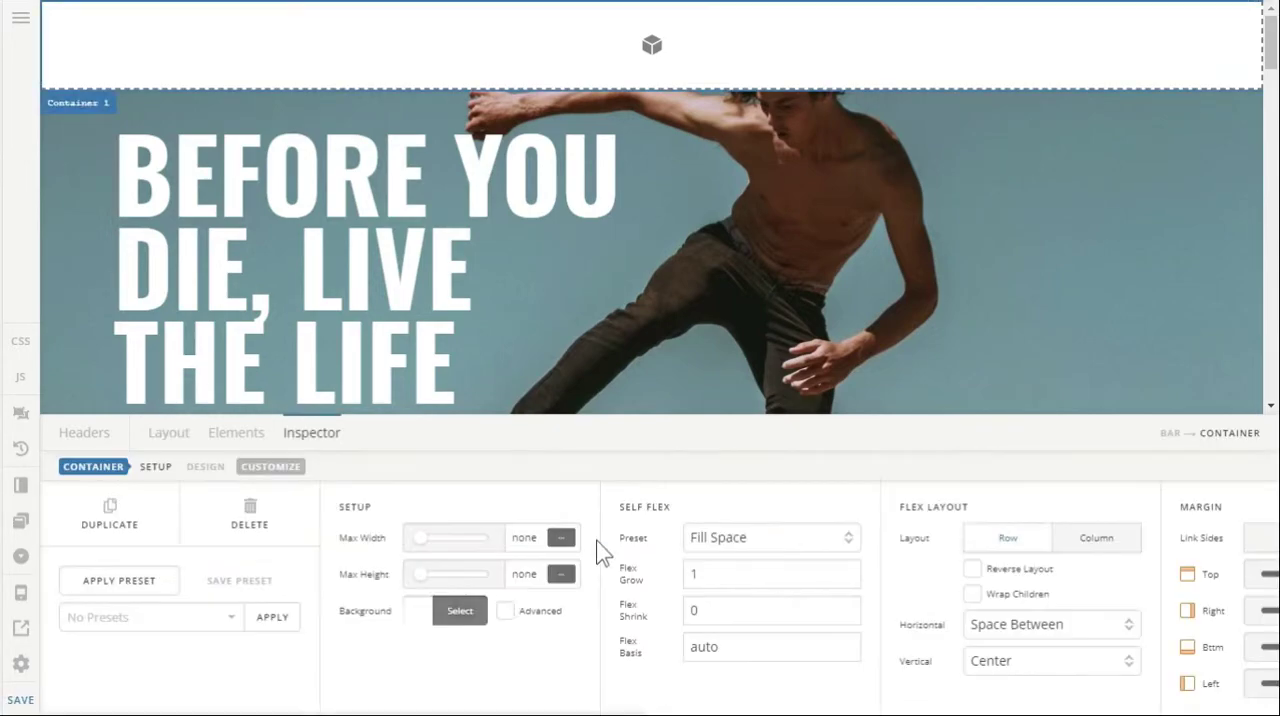
{"action": "left_click", "coordinate": [545, 537]}
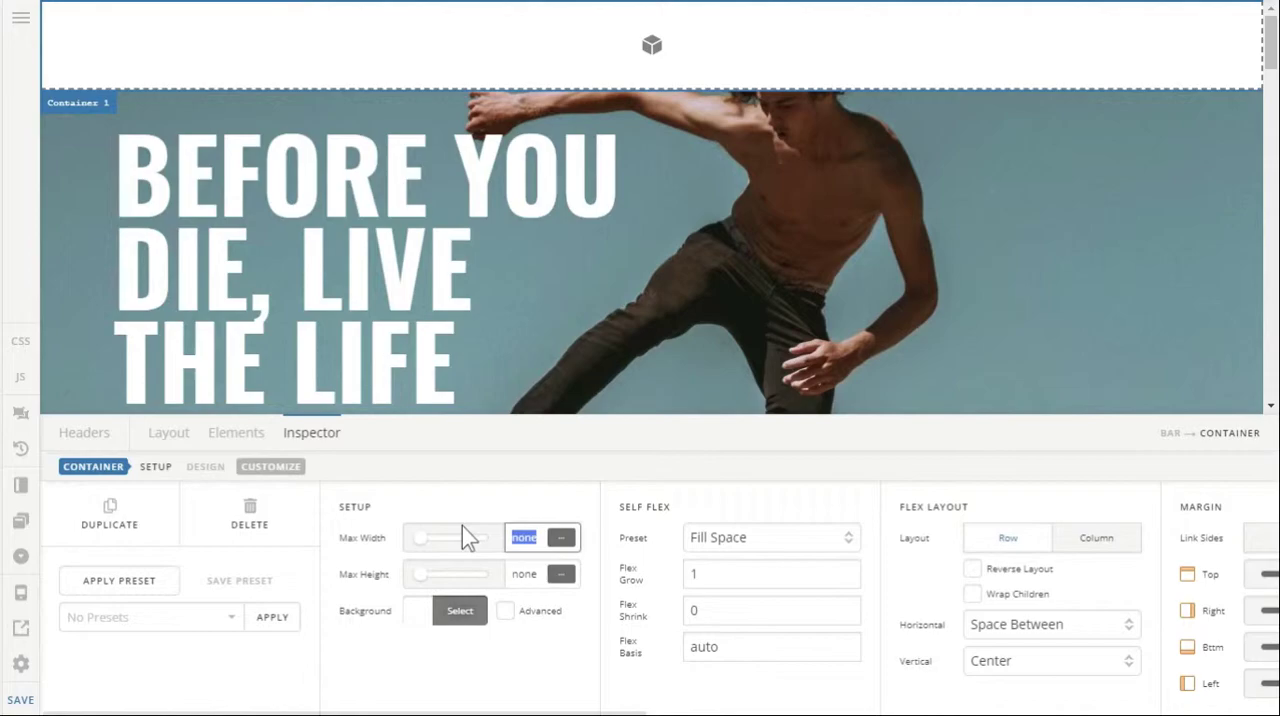
{"action": "type", "text": "1024"}
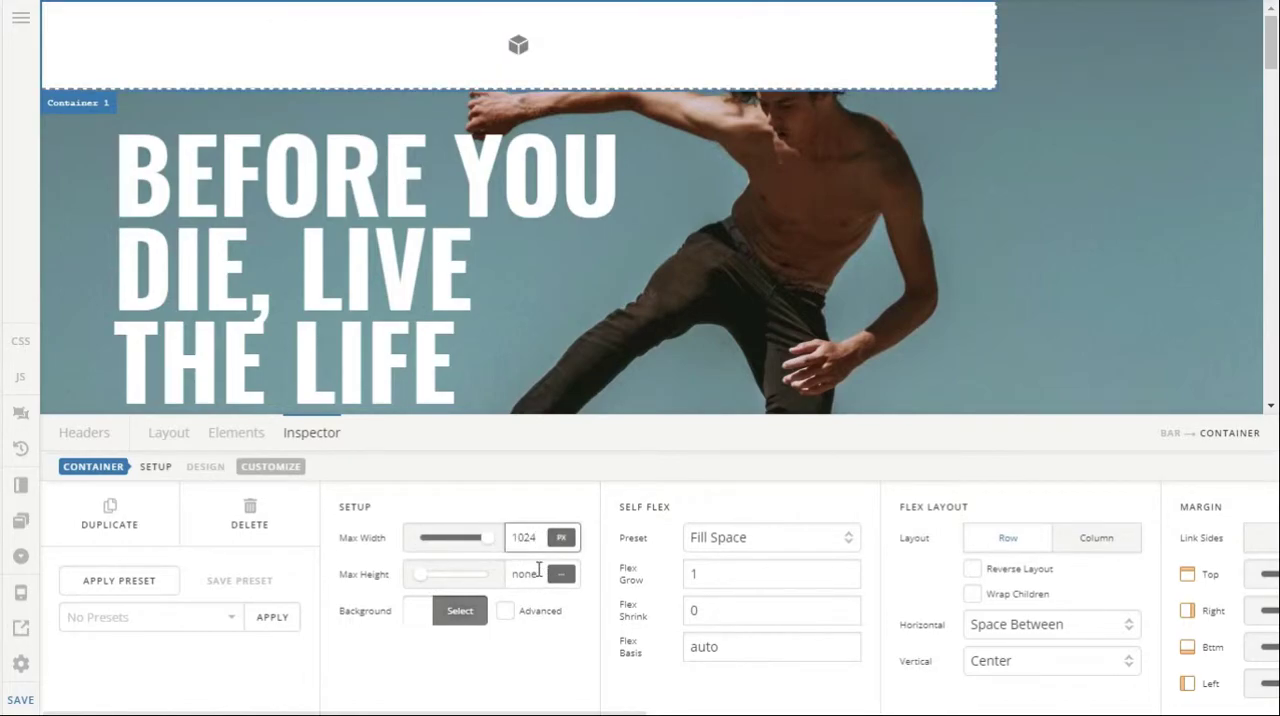
Center the contents of Bar 1 horizontally in its flex layout.
{"action": "left_click", "coordinate": [180, 438]}
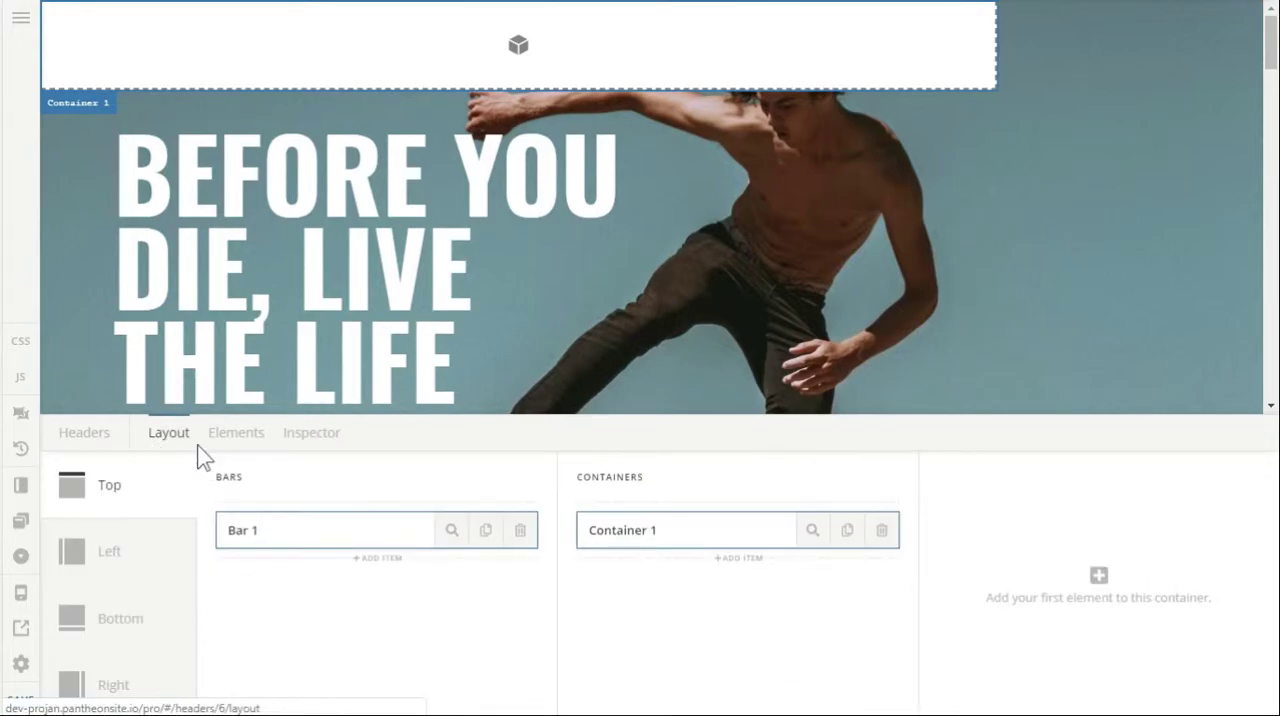
{"action": "left_click", "coordinate": [450, 532]}
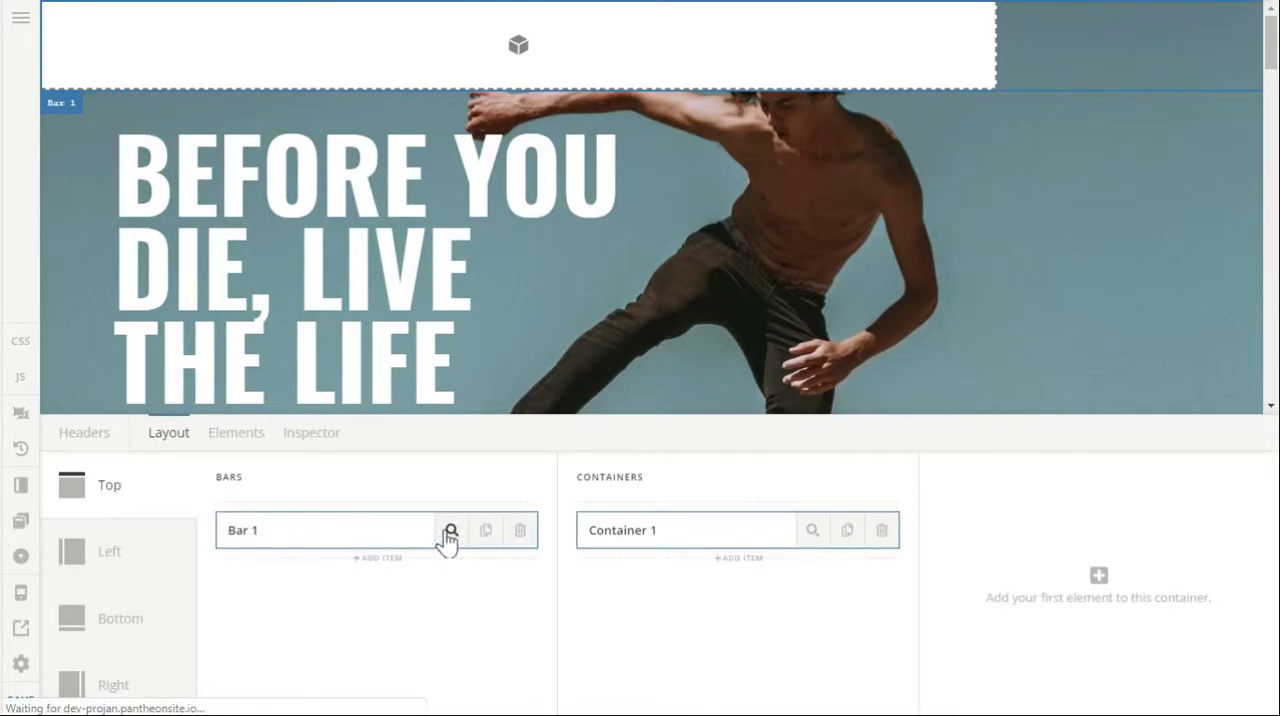
{"action": "scroll", "coordinate": [620, 576], "scroll_direction": "right", "scroll_amount": 3}
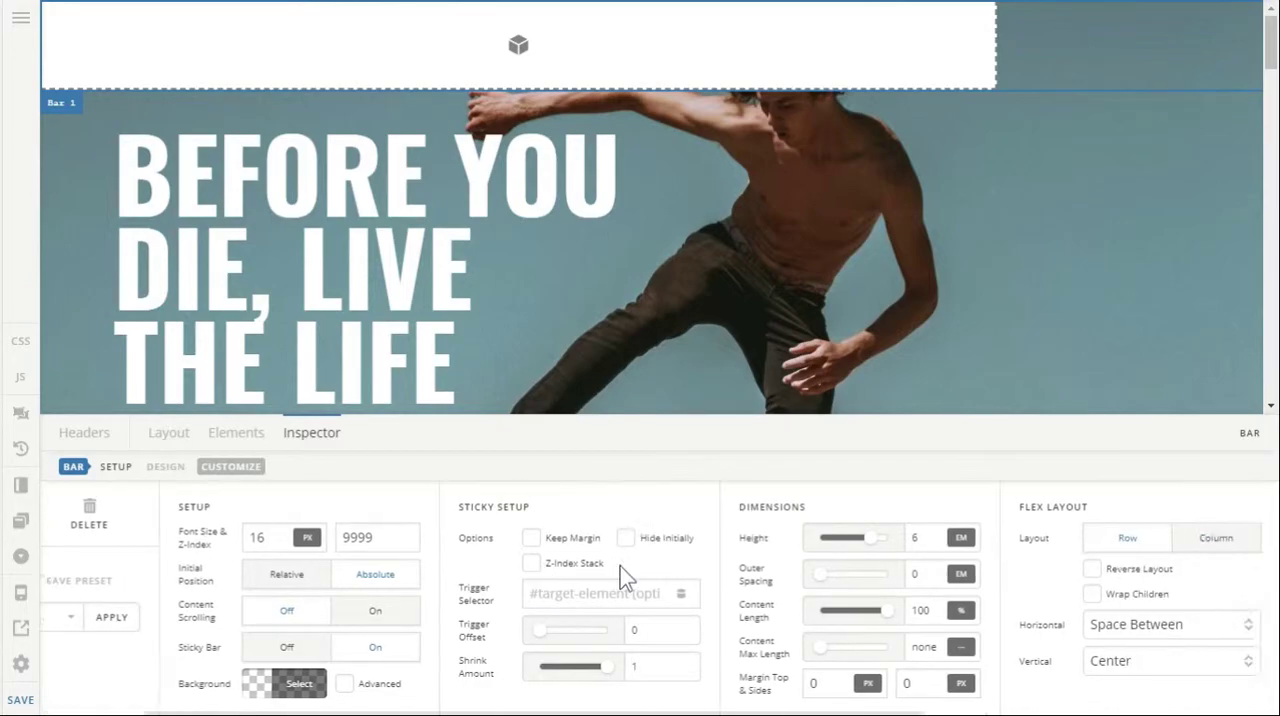
{"action": "left_click", "coordinate": [1119, 628]}
{"action": "left_click", "coordinate": [1124, 548]}
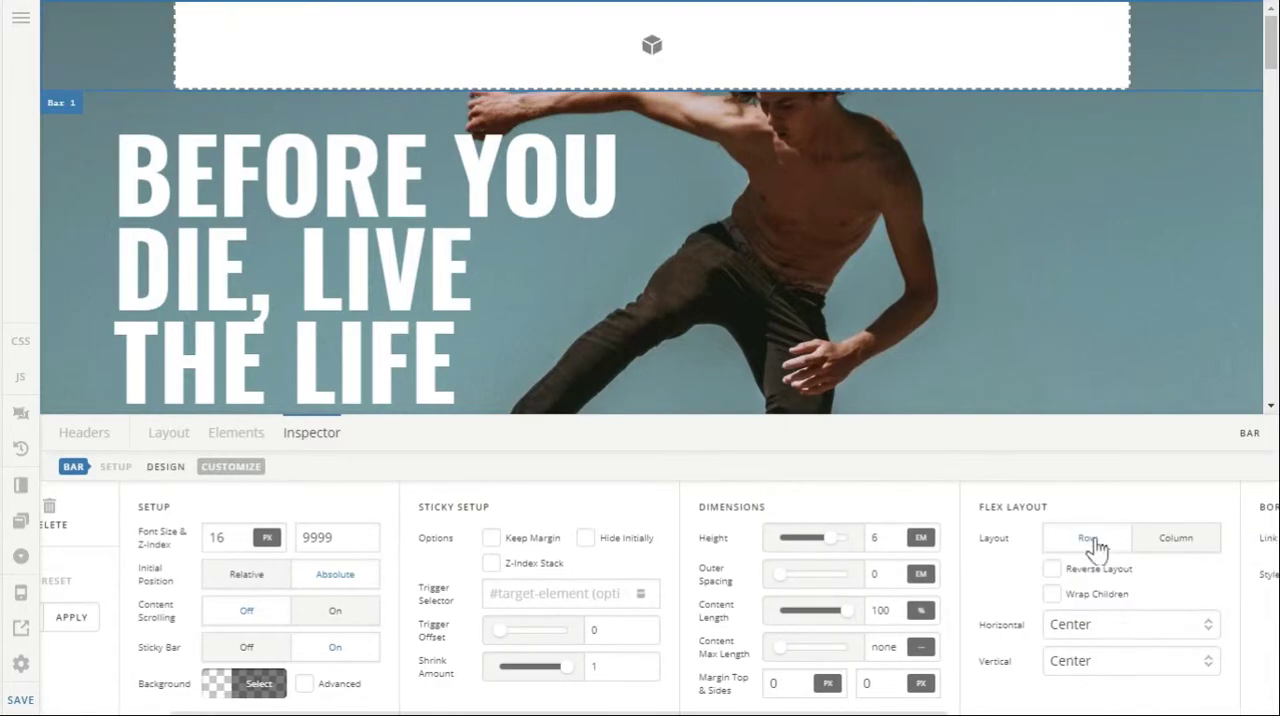
Add an Image element to Container 1.
{"action": "left_click", "coordinate": [169, 433]}
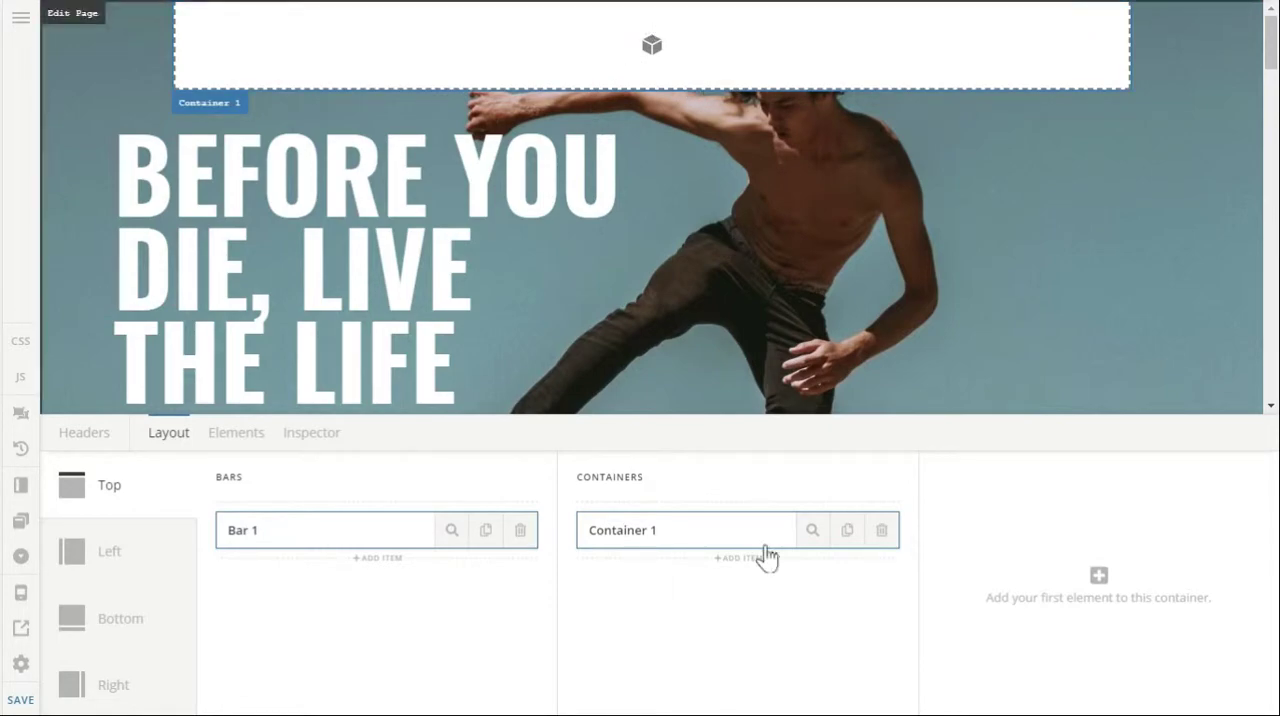
{"action": "left_click", "coordinate": [986, 576]}
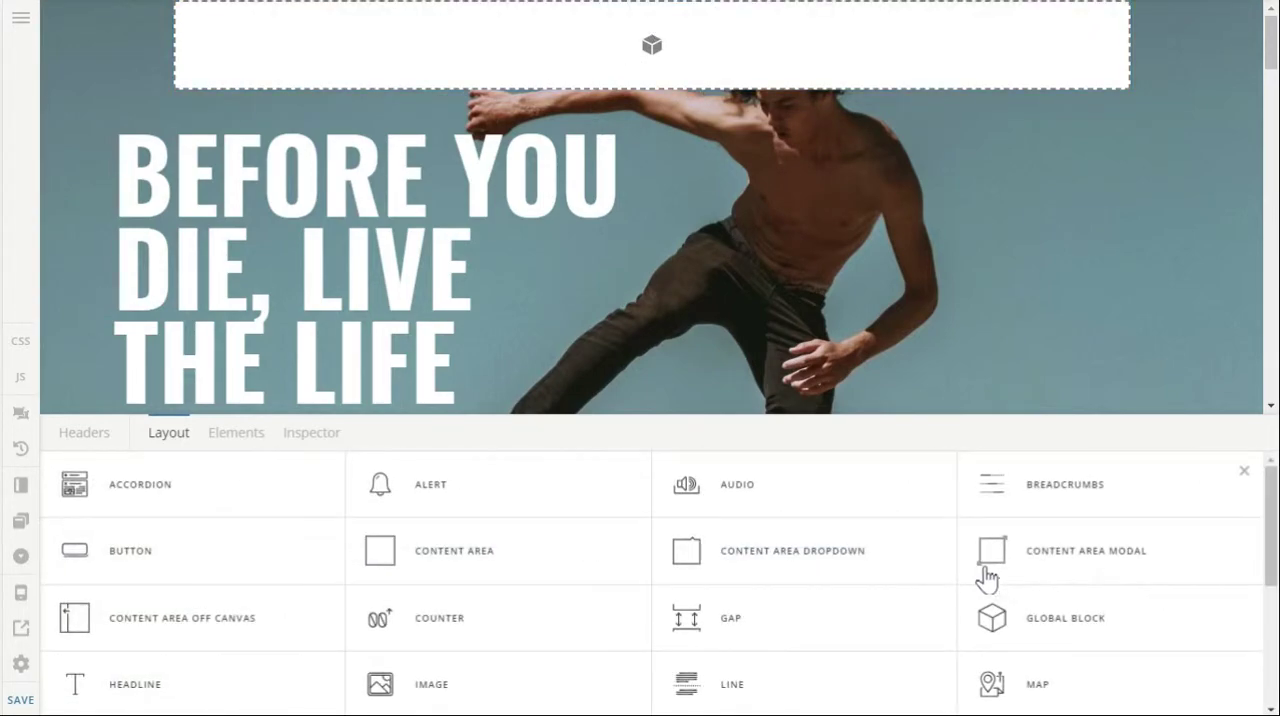
{"action": "scroll", "coordinate": [978, 594], "scroll_direction": "down", "scroll_amount": 5}
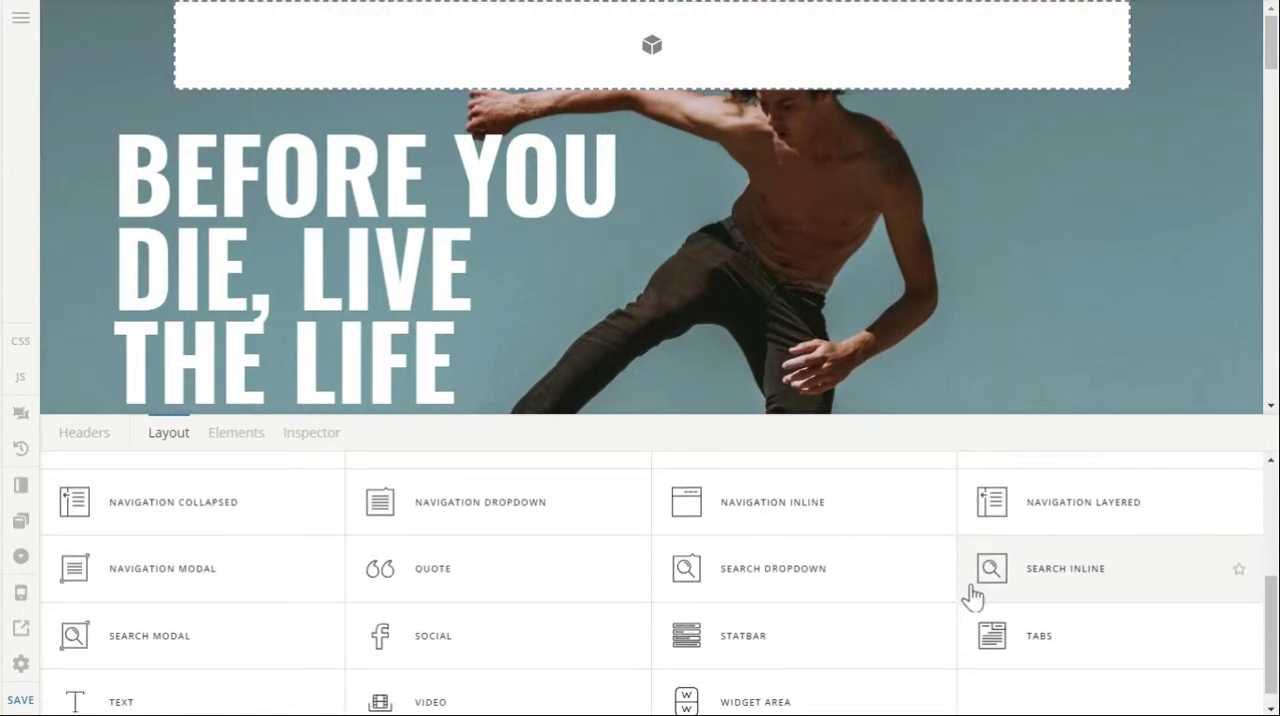
{"action": "scroll", "coordinate": [425, 648], "scroll_direction": "down", "scroll_amount": 1}
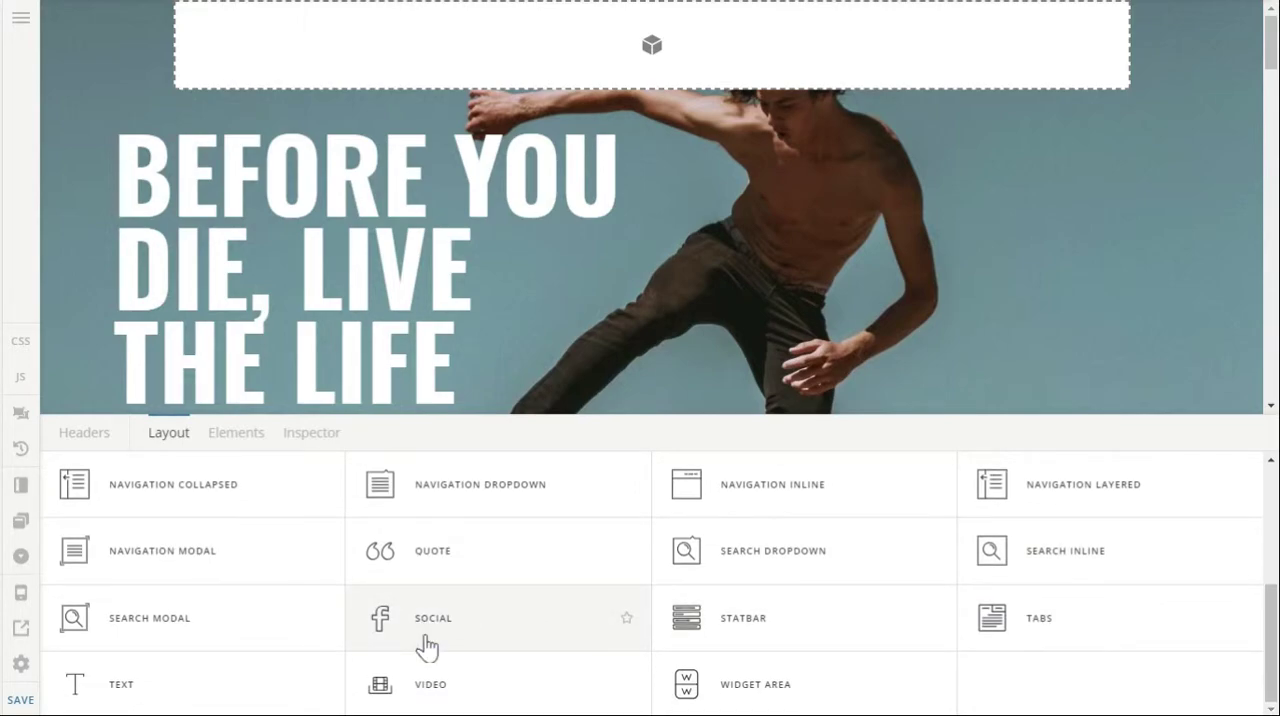
{"action": "scroll", "coordinate": [427, 648], "scroll_direction": "up", "scroll_amount": 5}
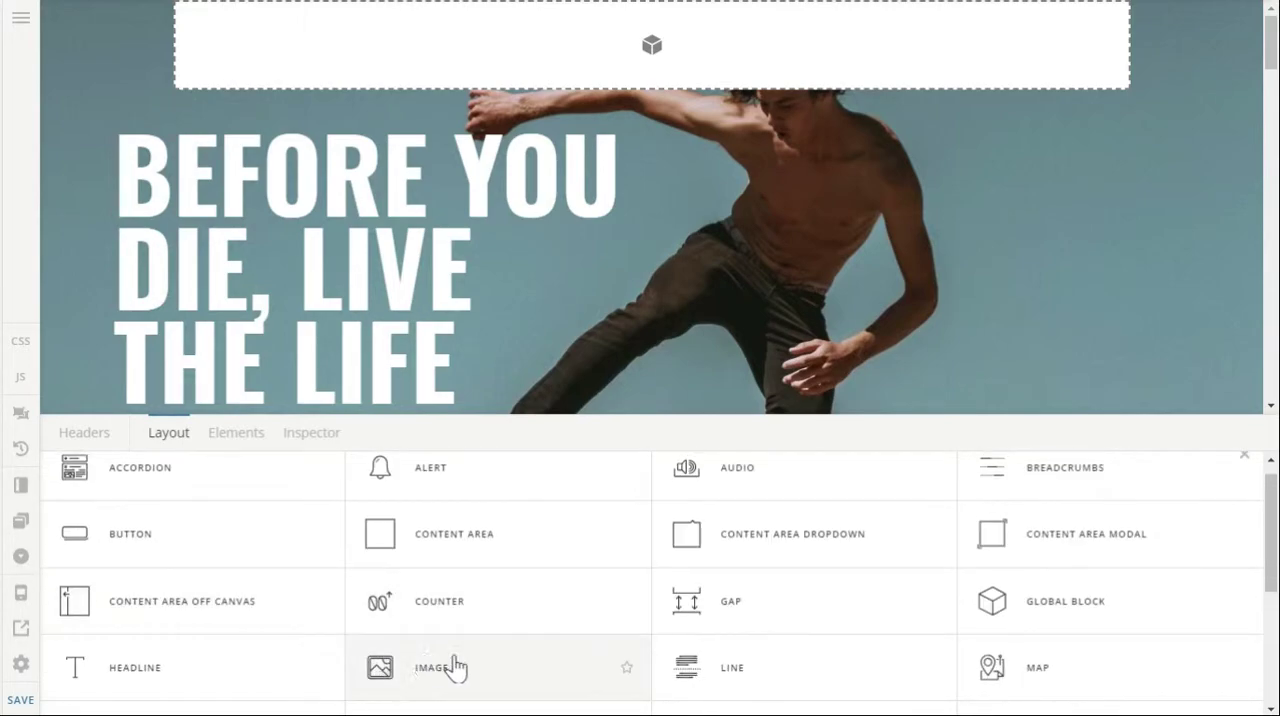
{"action": "left_click", "coordinate": [455, 668]}
Use the green and yellow "Company name" logo as the image source and set the image type to Scaling.
{"action": "left_click", "coordinate": [1173, 530]}
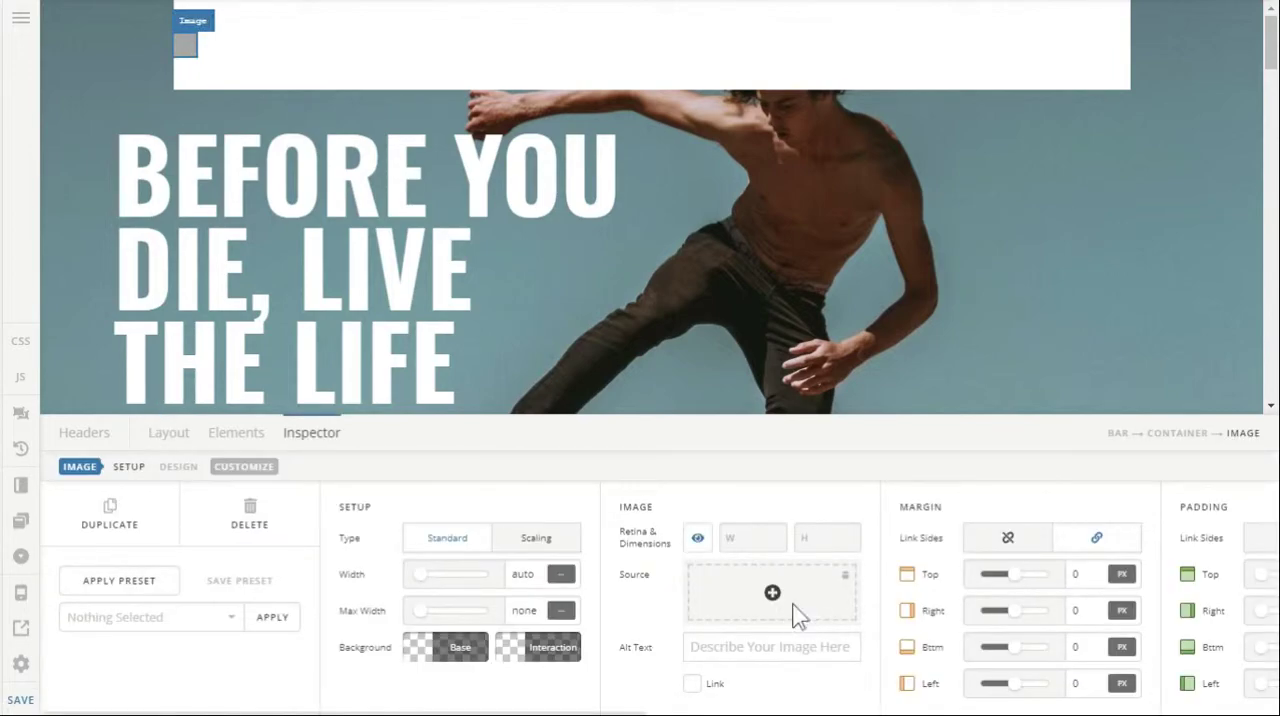
{"action": "left_click", "coordinate": [801, 615]}
{"action": "left_click", "coordinate": [312, 272]}
{"action": "left_click", "coordinate": [1180, 664]}
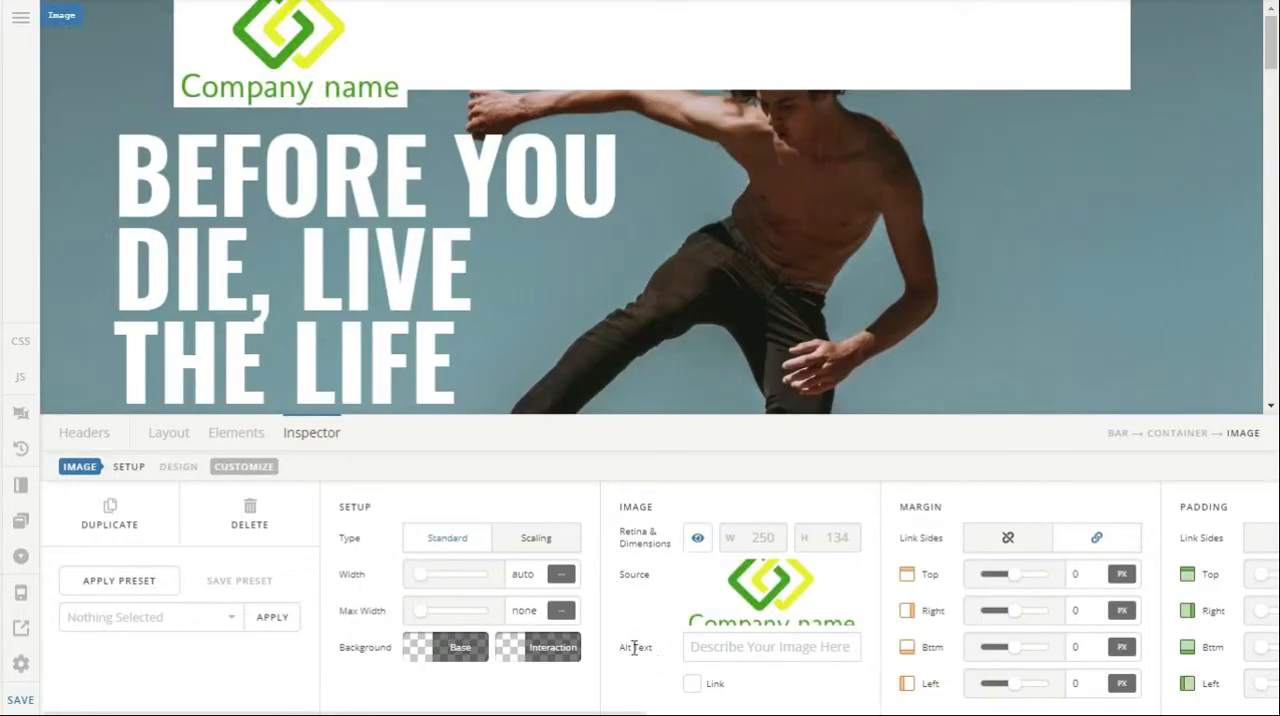
{"action": "left_click", "coordinate": [573, 540]}
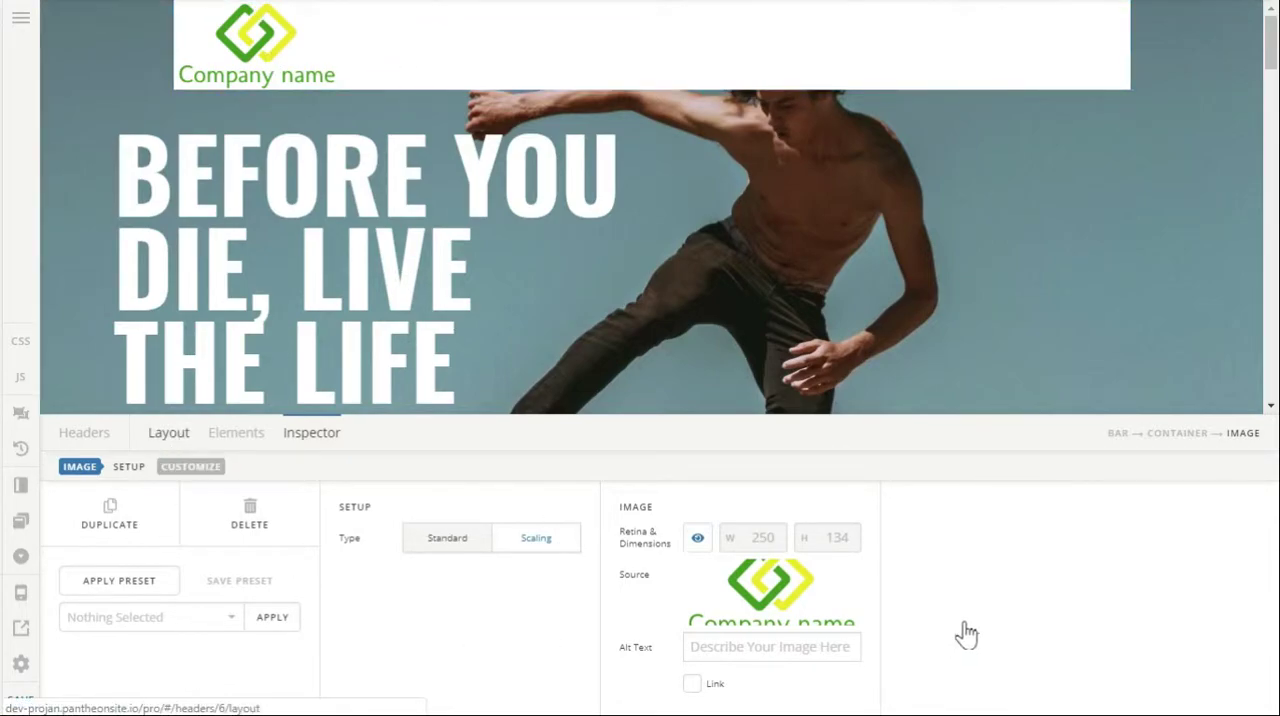
Add a Navigation Inline element after the Image element in Container 1.
{"action": "left_click", "coordinate": [1071, 566]}
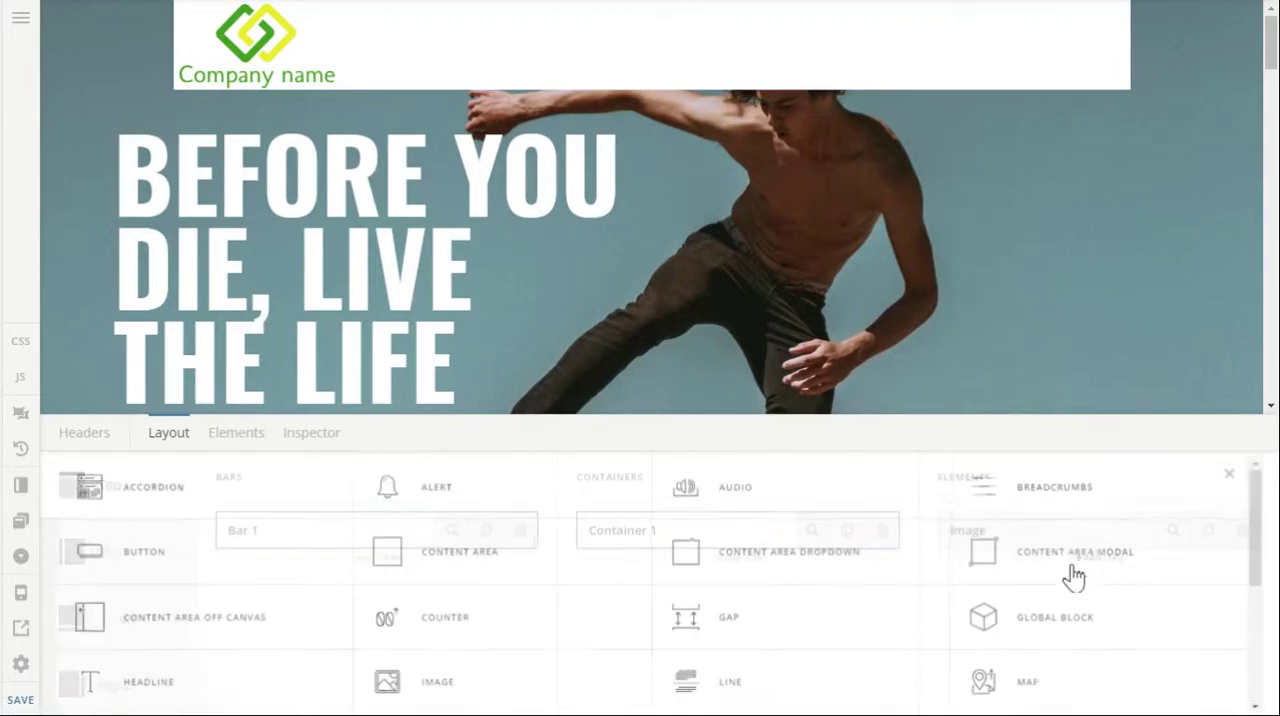
{"action": "scroll", "coordinate": [1045, 606], "scroll_direction": "down", "scroll_amount": 5}
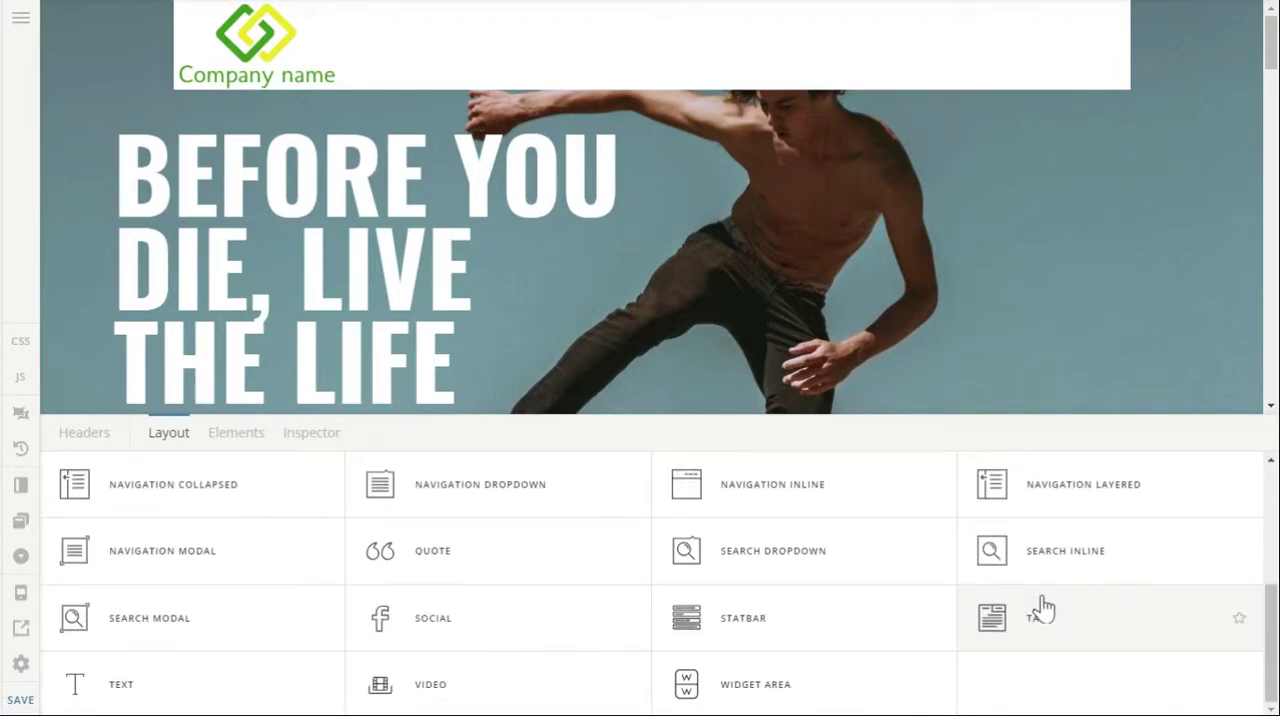
{"action": "scroll", "coordinate": [1043, 608], "scroll_direction": "up", "scroll_amount": 2}
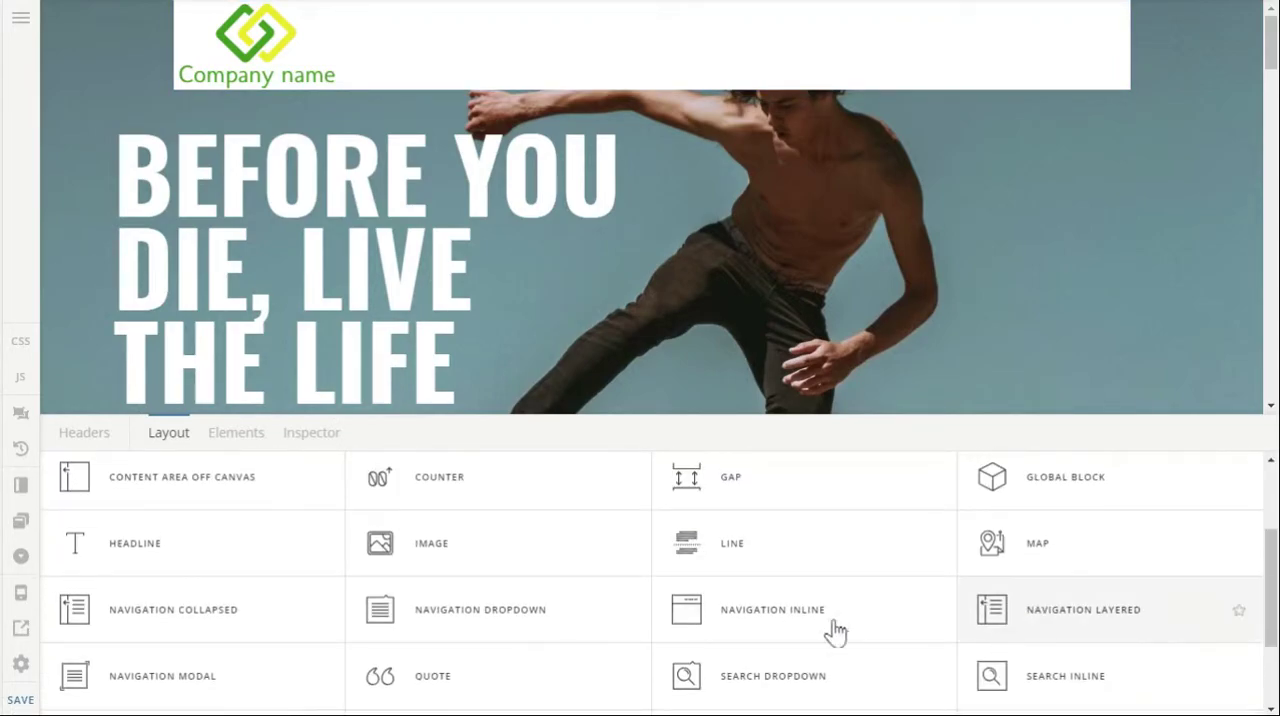
{"action": "left_click", "coordinate": [777, 612]}
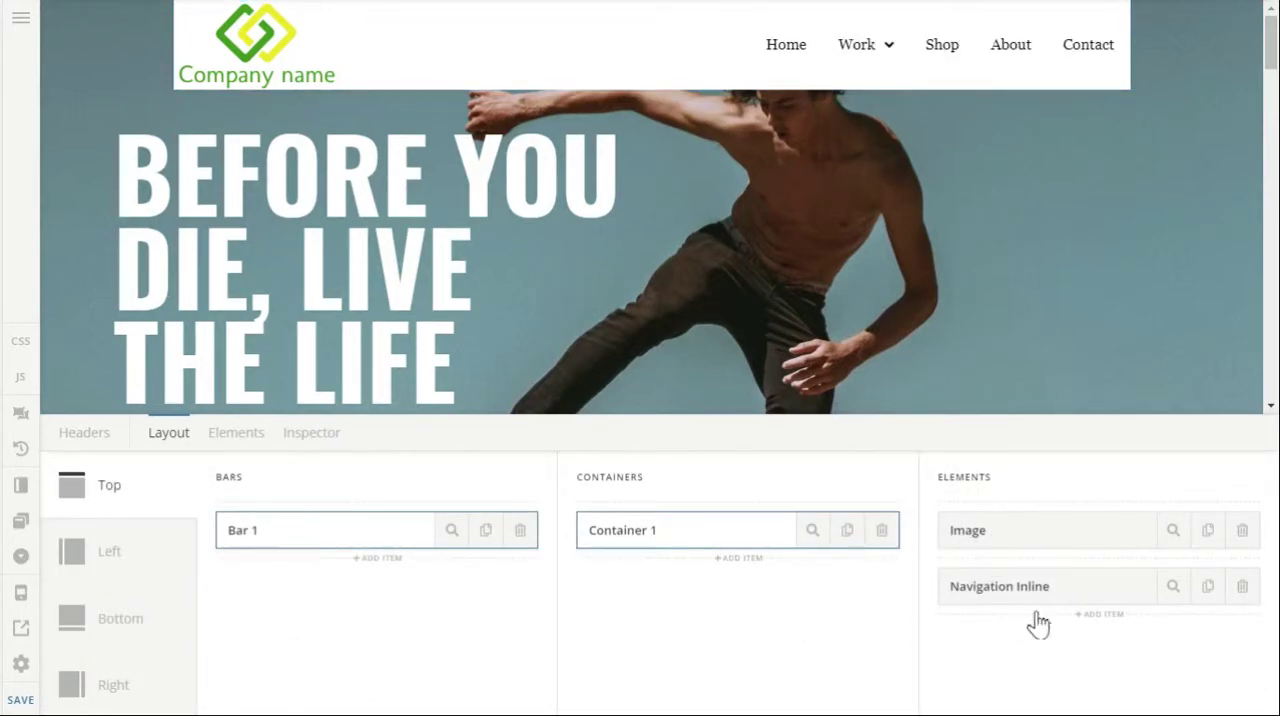
Add a Button element after the Navigation Inline element in Container 1.
{"action": "left_click", "coordinate": [1106, 616]}
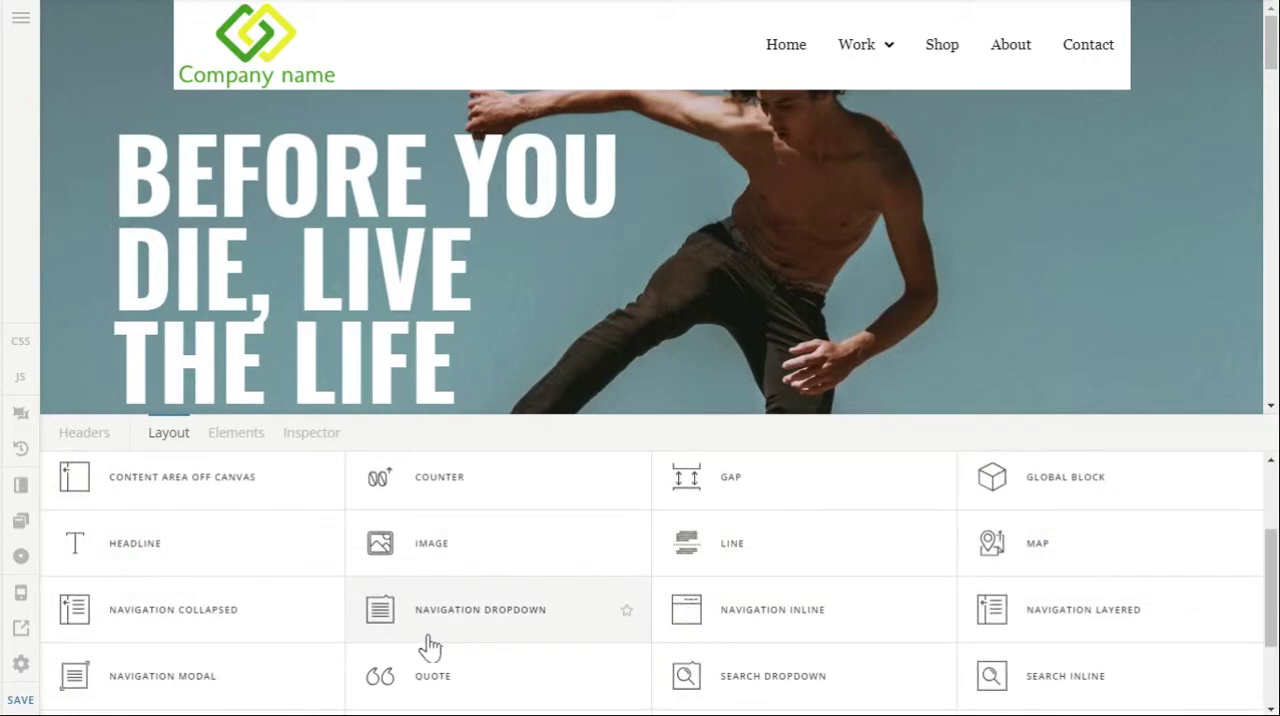
{"action": "scroll", "coordinate": [430, 648], "scroll_direction": "up", "scroll_amount": 3}
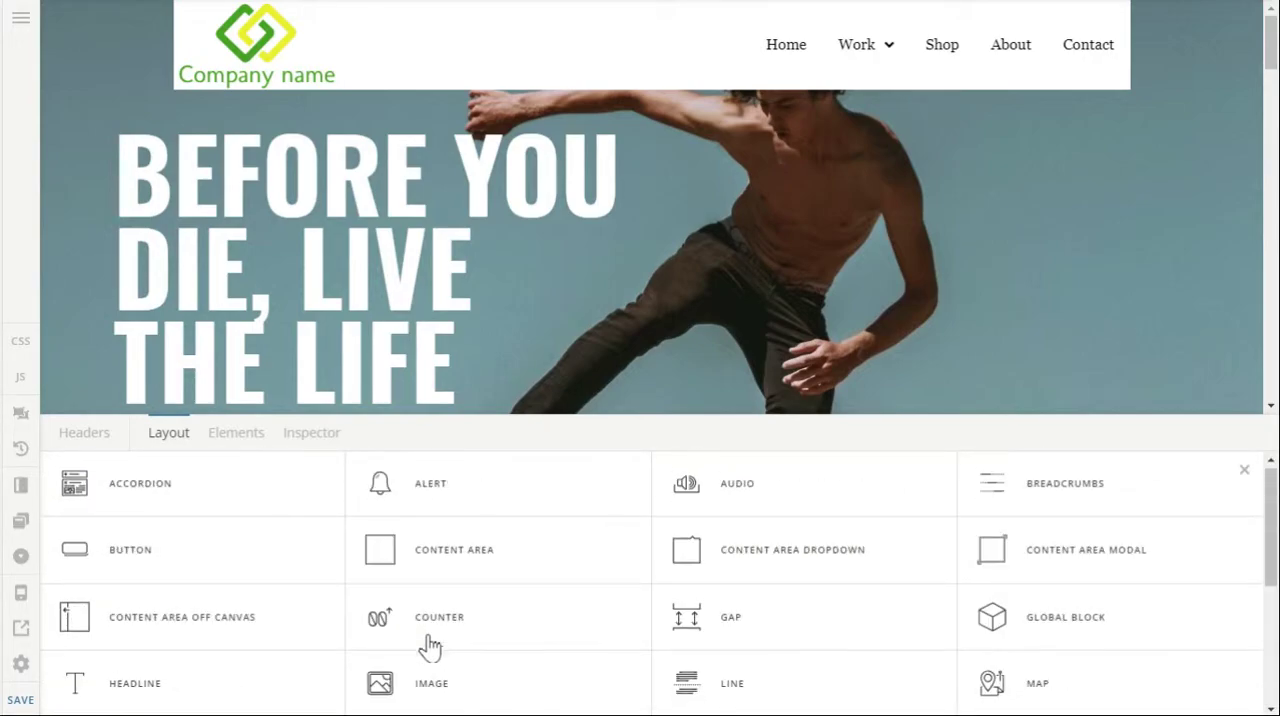
{"action": "left_click", "coordinate": [228, 578]}
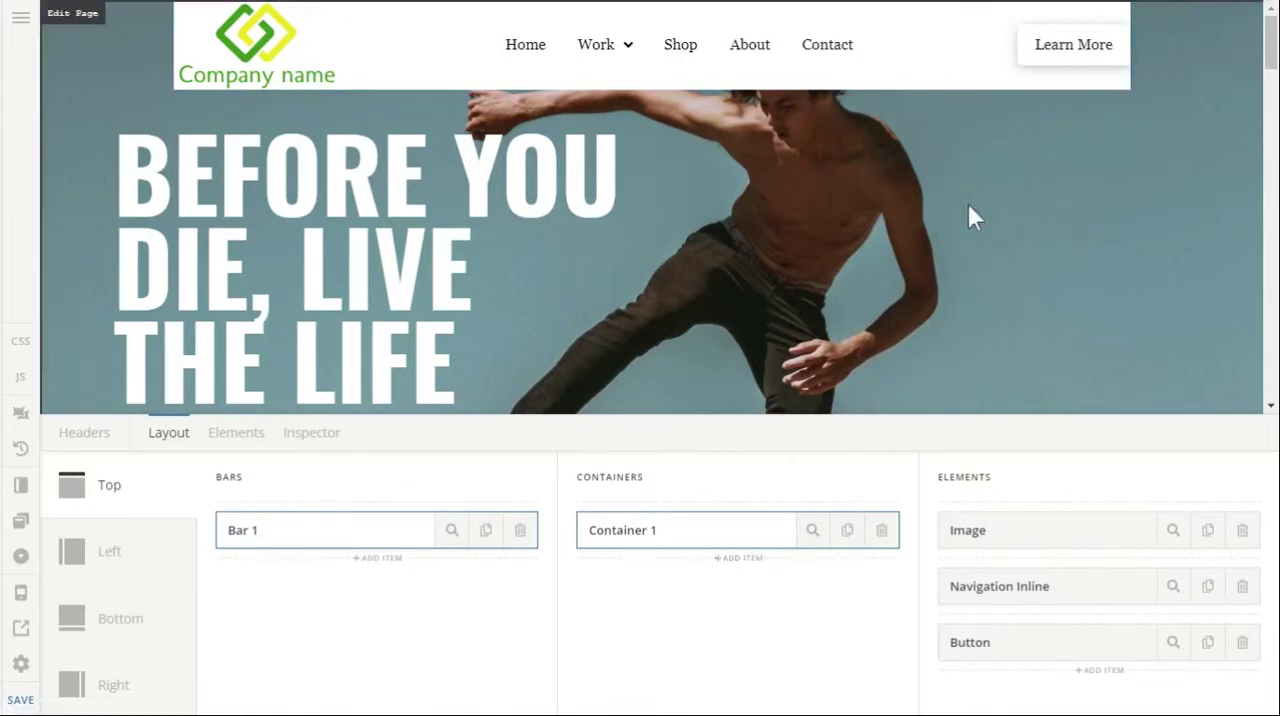
Set Container 1's horizontal flex layout to Space Around and check the sticky header over the page content.
{"action": "left_click", "coordinate": [812, 532]}
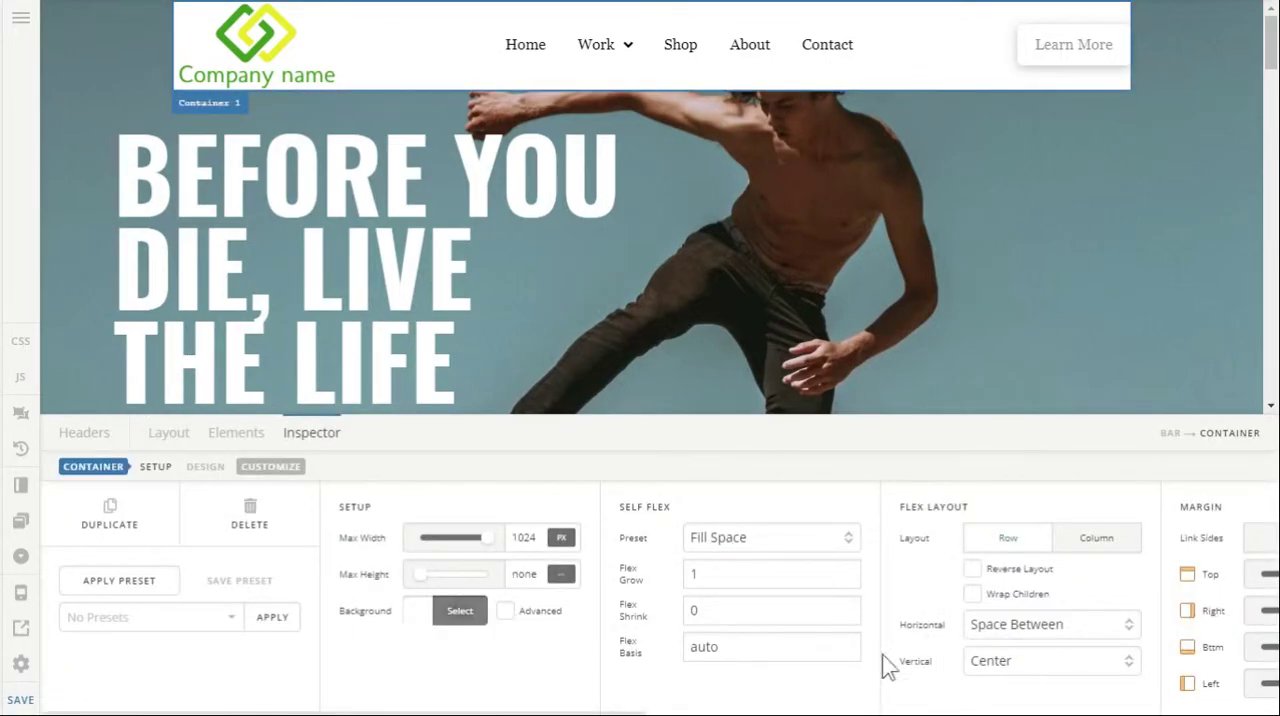
{"action": "left_click", "coordinate": [995, 630]}
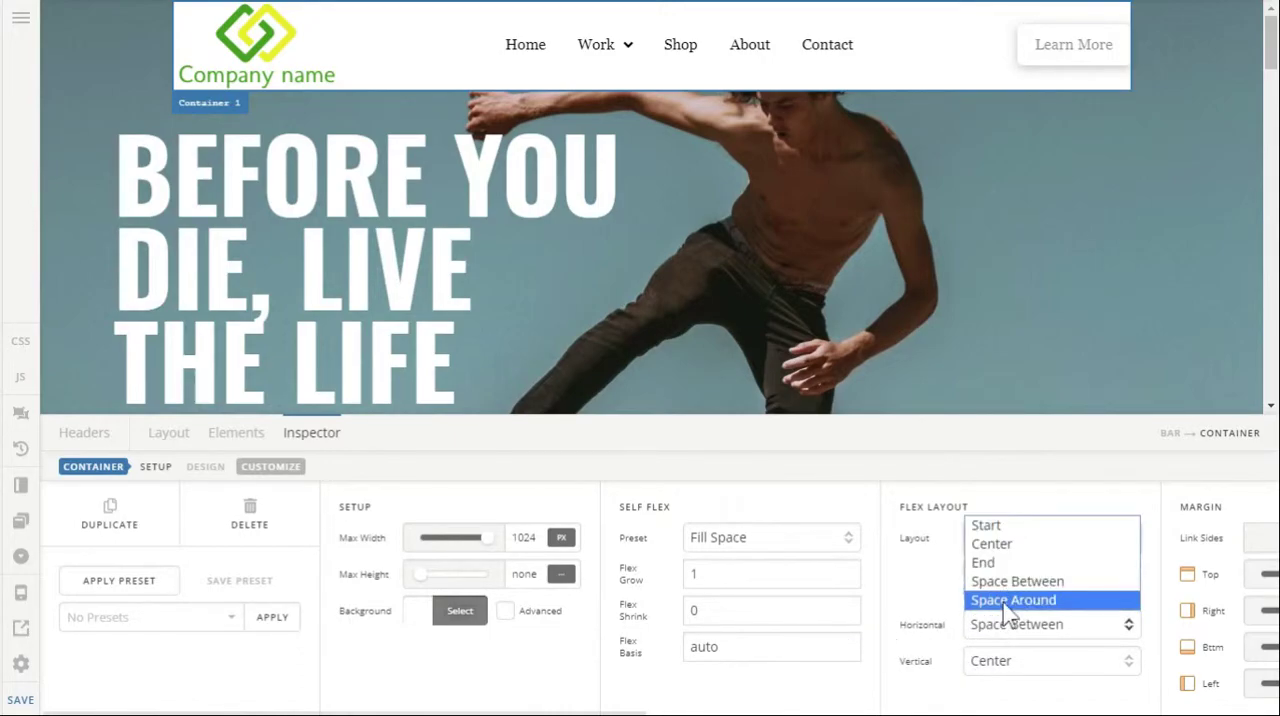
{"action": "left_click", "coordinate": [1000, 598]}
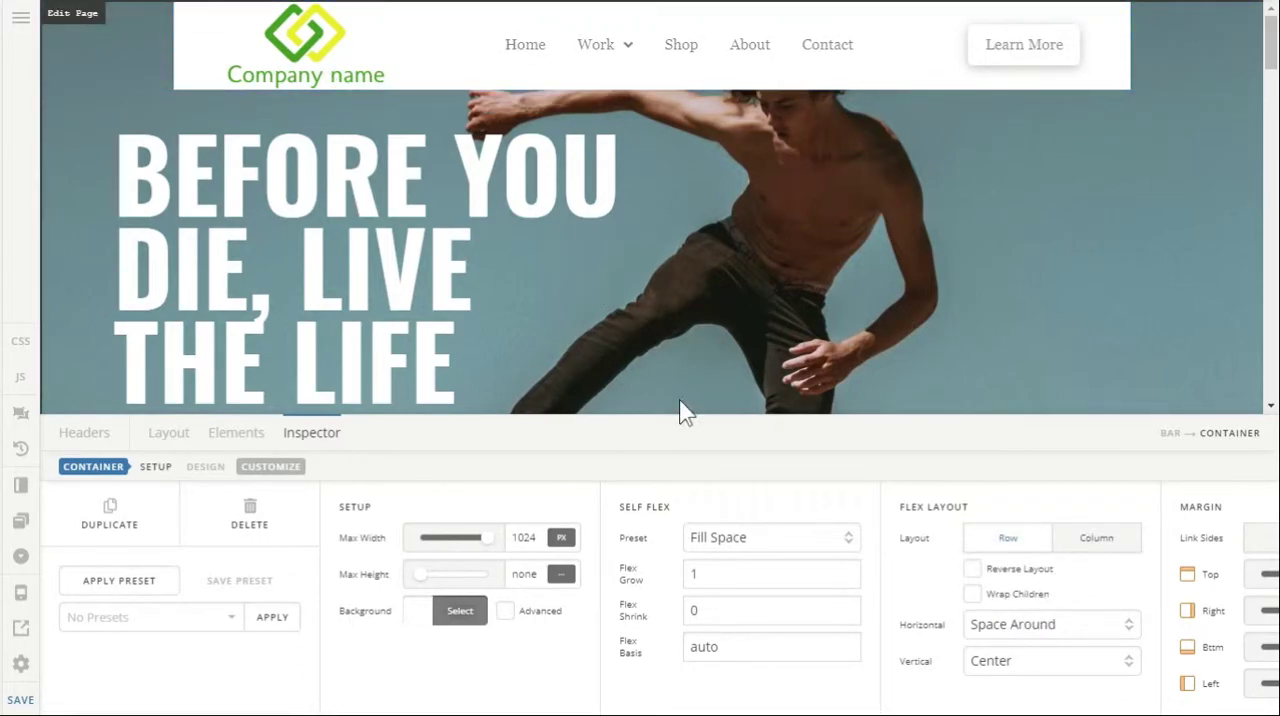
{"action": "scroll", "coordinate": [690, 293], "scroll_direction": "down", "scroll_amount": 3}
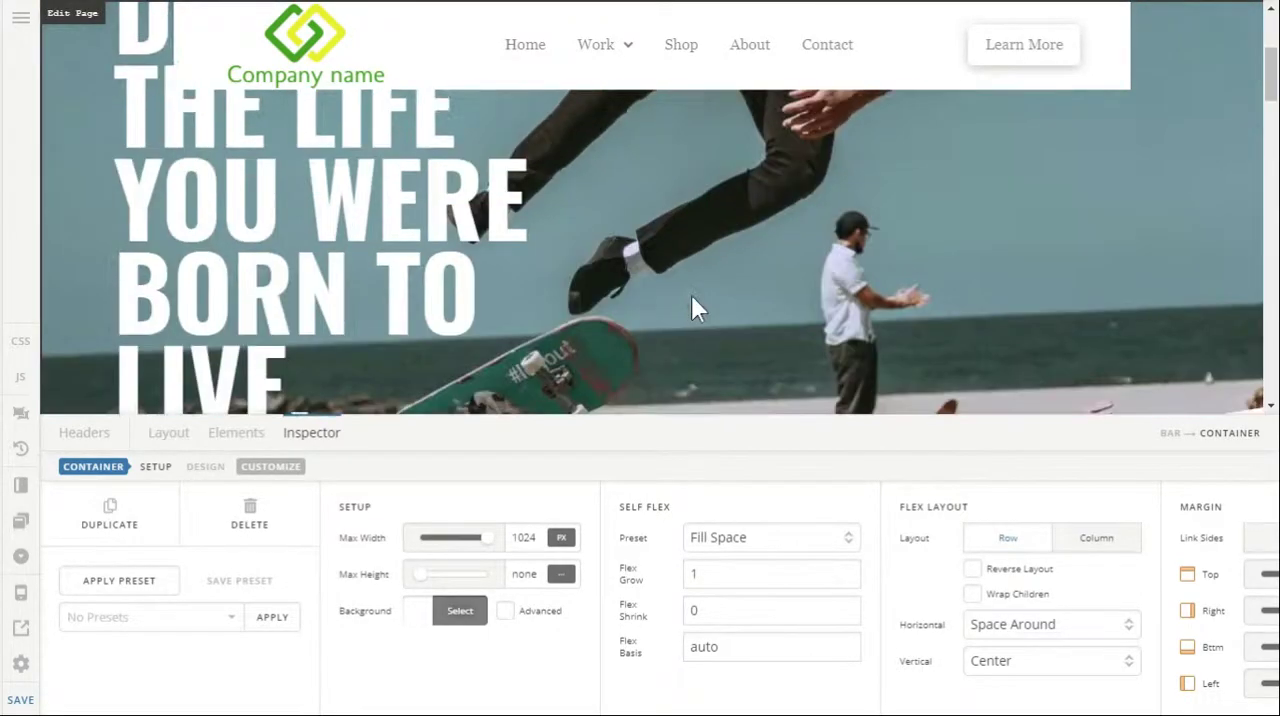
{"action": "scroll", "coordinate": [691, 295], "scroll_direction": "up", "scroll_amount": 3}
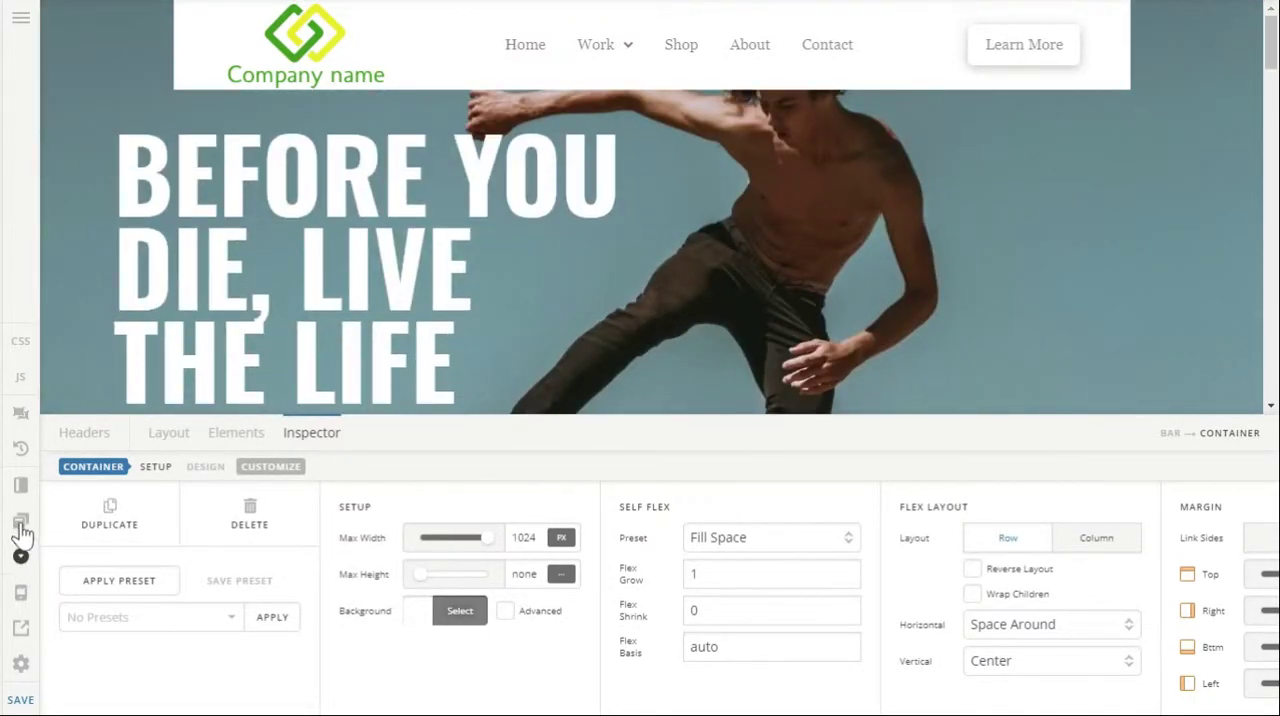
Preview the header at the smaller breakpoints and hide the Navigation Inline element at 480 px and smaller.
{"action": "left_click", "coordinate": [20, 594]}
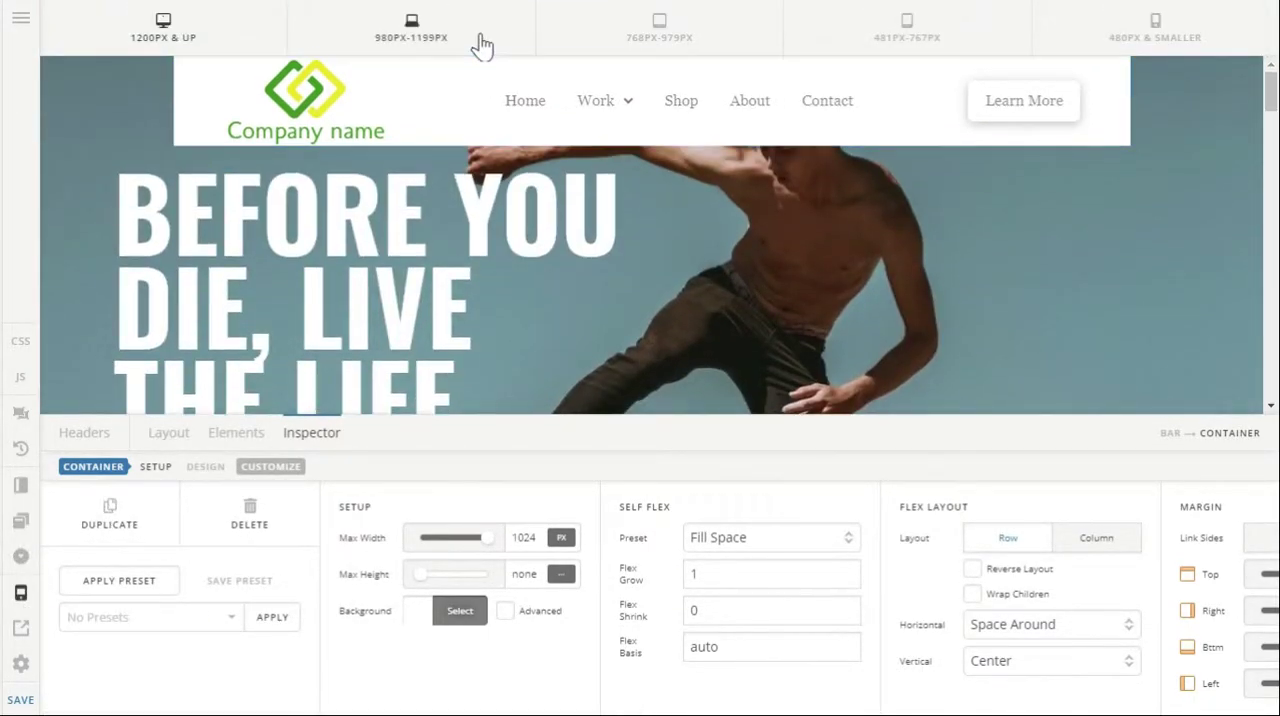
{"action": "left_click", "coordinate": [480, 44]}
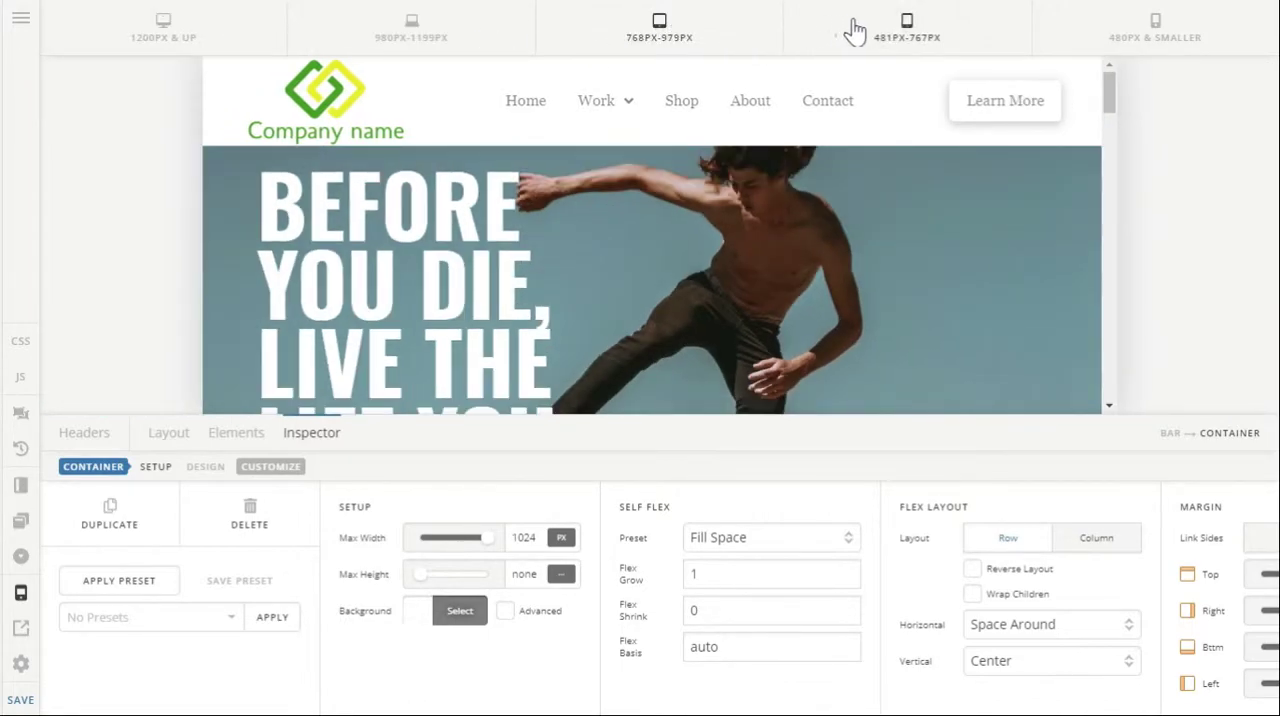
{"action": "left_click", "coordinate": [853, 31]}
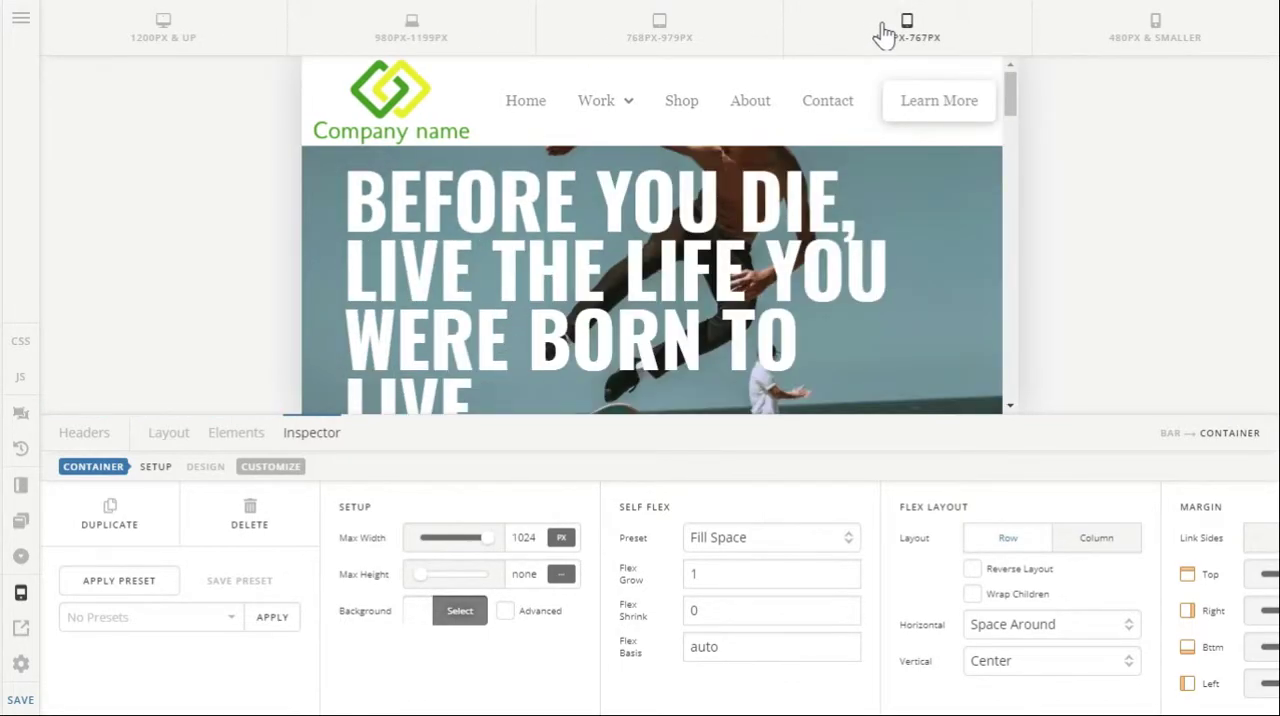
{"action": "left_click", "coordinate": [1097, 47]}
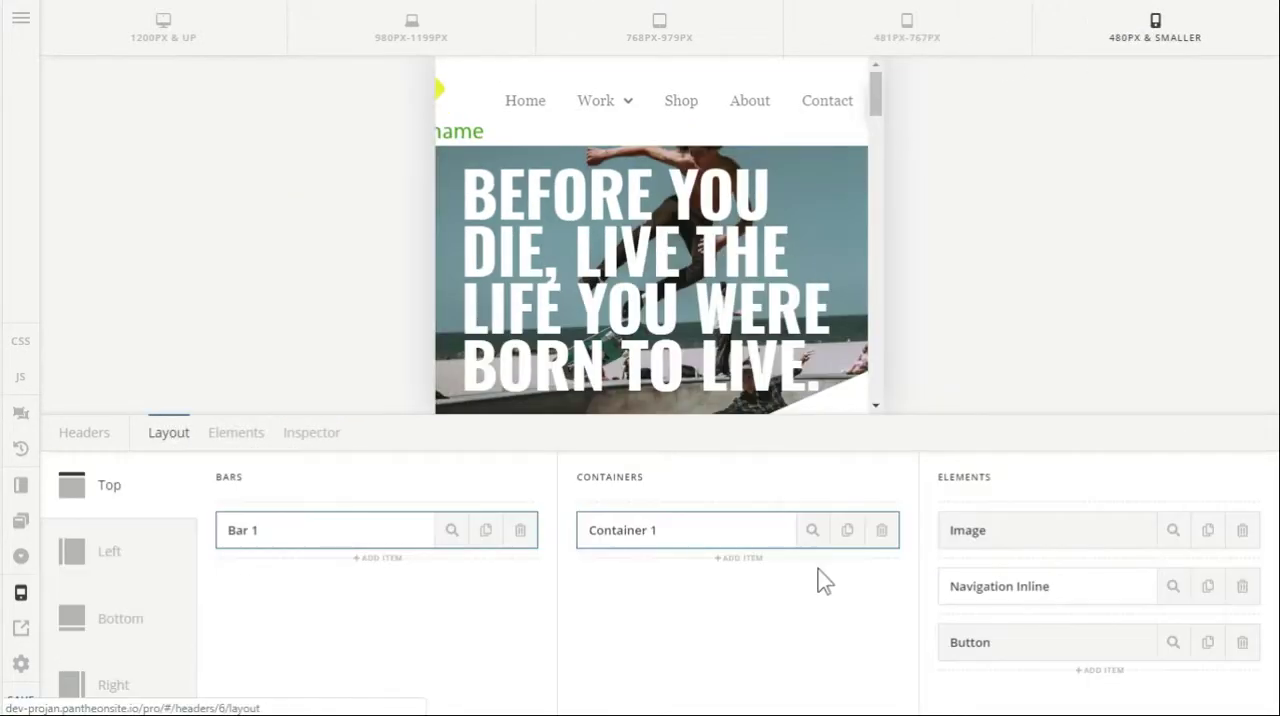
{"action": "left_click", "coordinate": [1173, 587]}
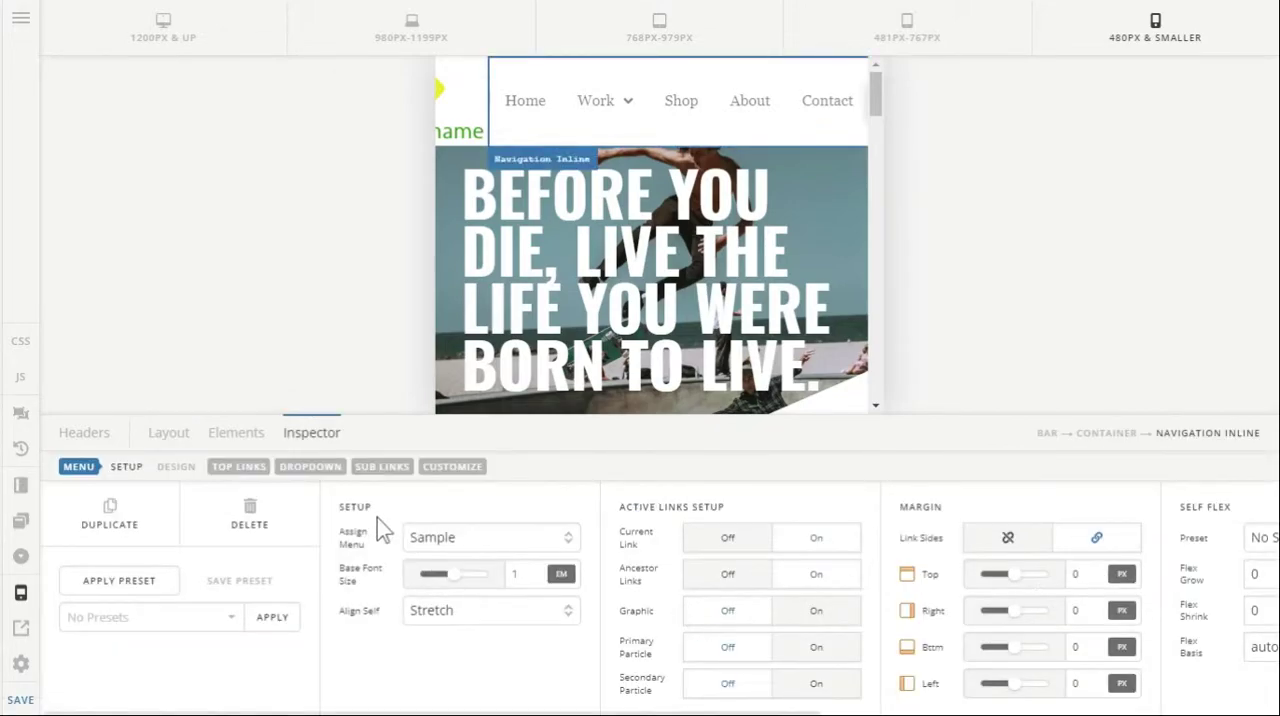
{"action": "left_click", "coordinate": [443, 466]}
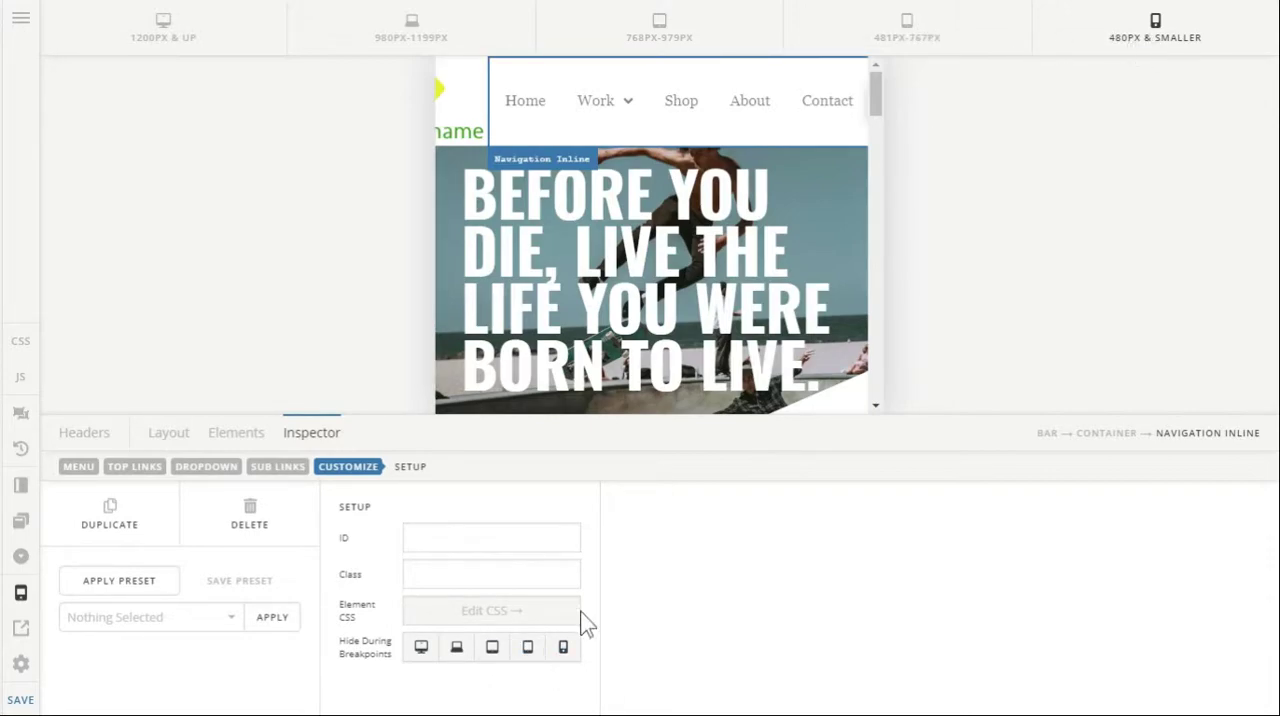
{"action": "left_click", "coordinate": [563, 649]}
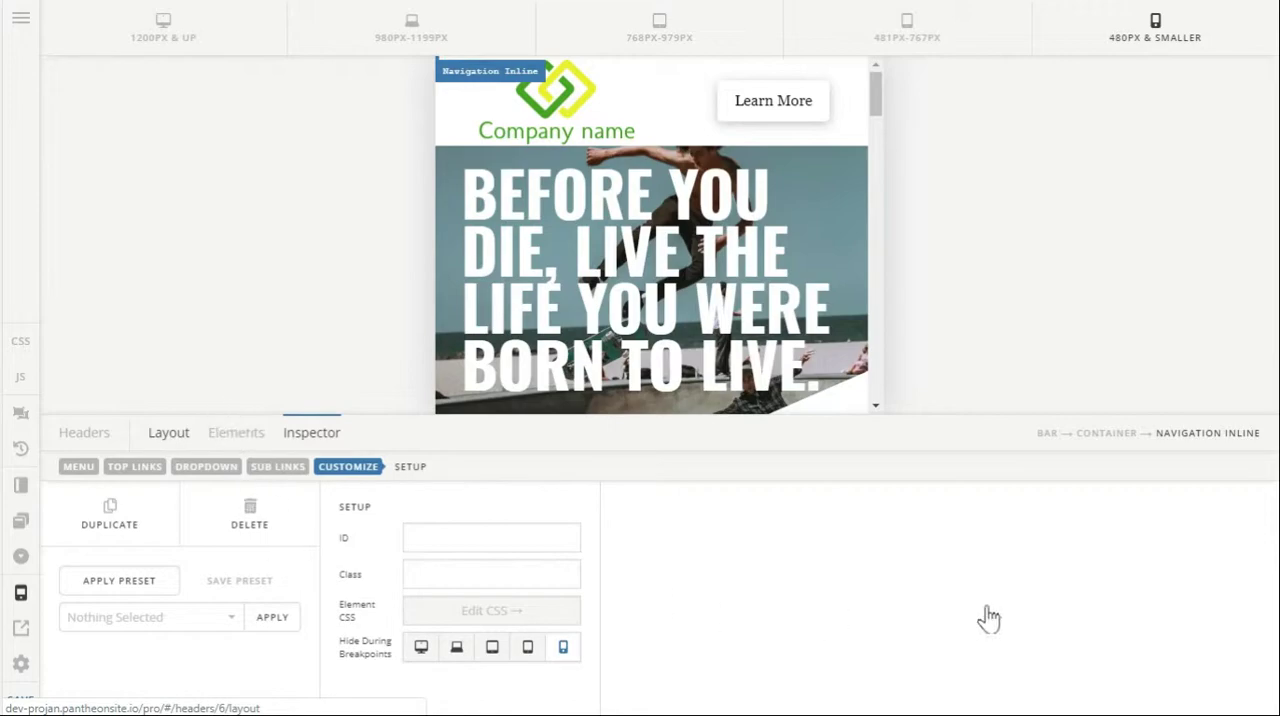
Add a Navigation Collapsed element between the Navigation Inline and Button elements.
{"action": "left_click", "coordinate": [168, 432]}
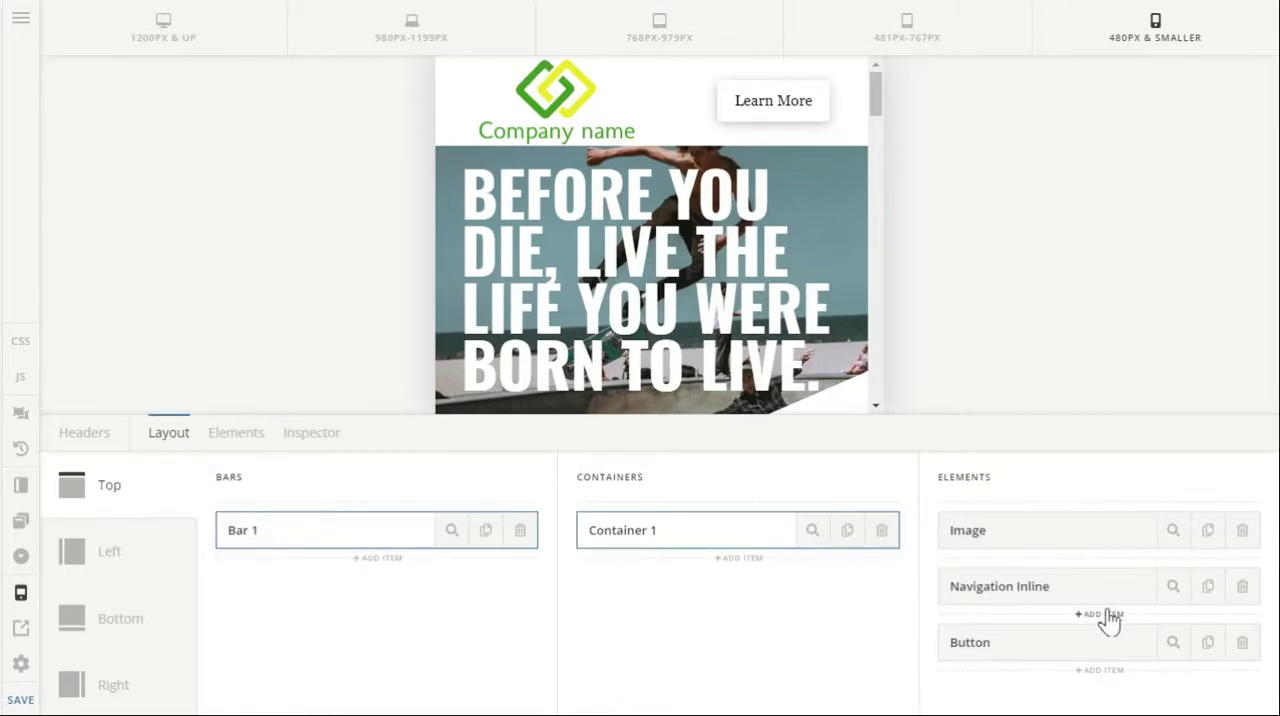
{"action": "left_click", "coordinate": [1100, 614]}
{"action": "scroll", "coordinate": [900, 660], "scroll_direction": "down", "scroll_amount": 5}
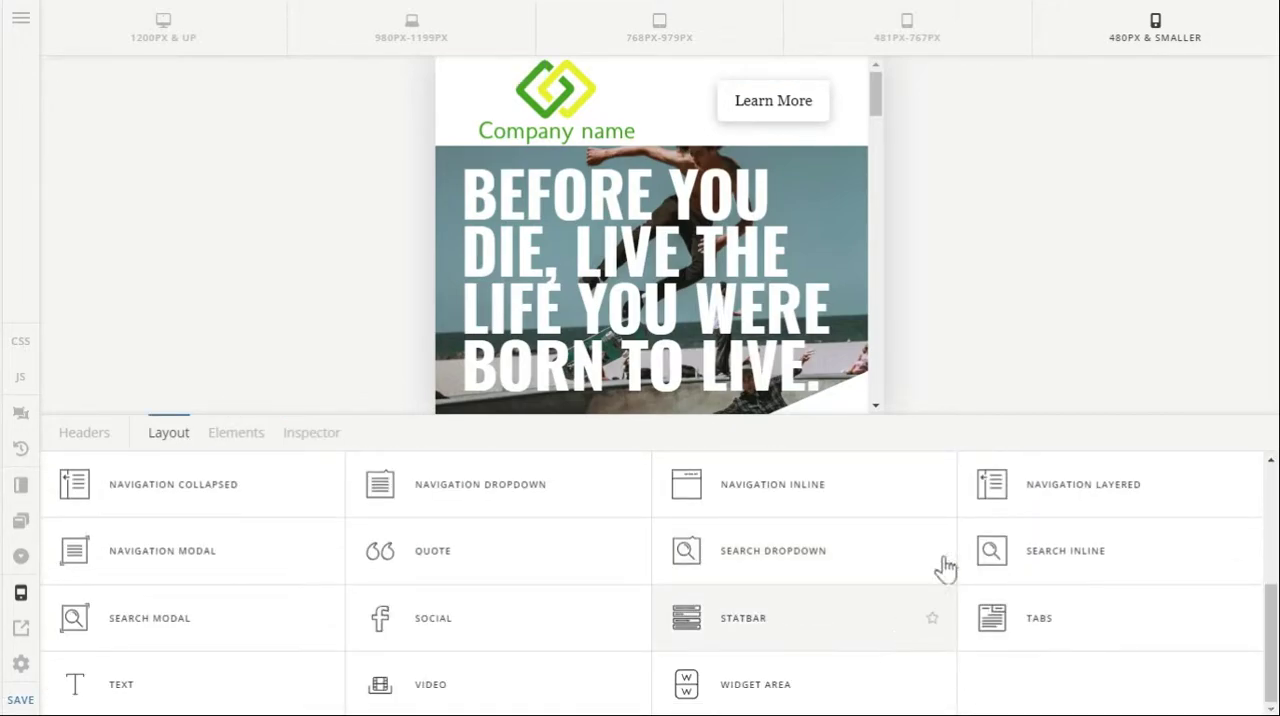
{"action": "left_click", "coordinate": [238, 506]}
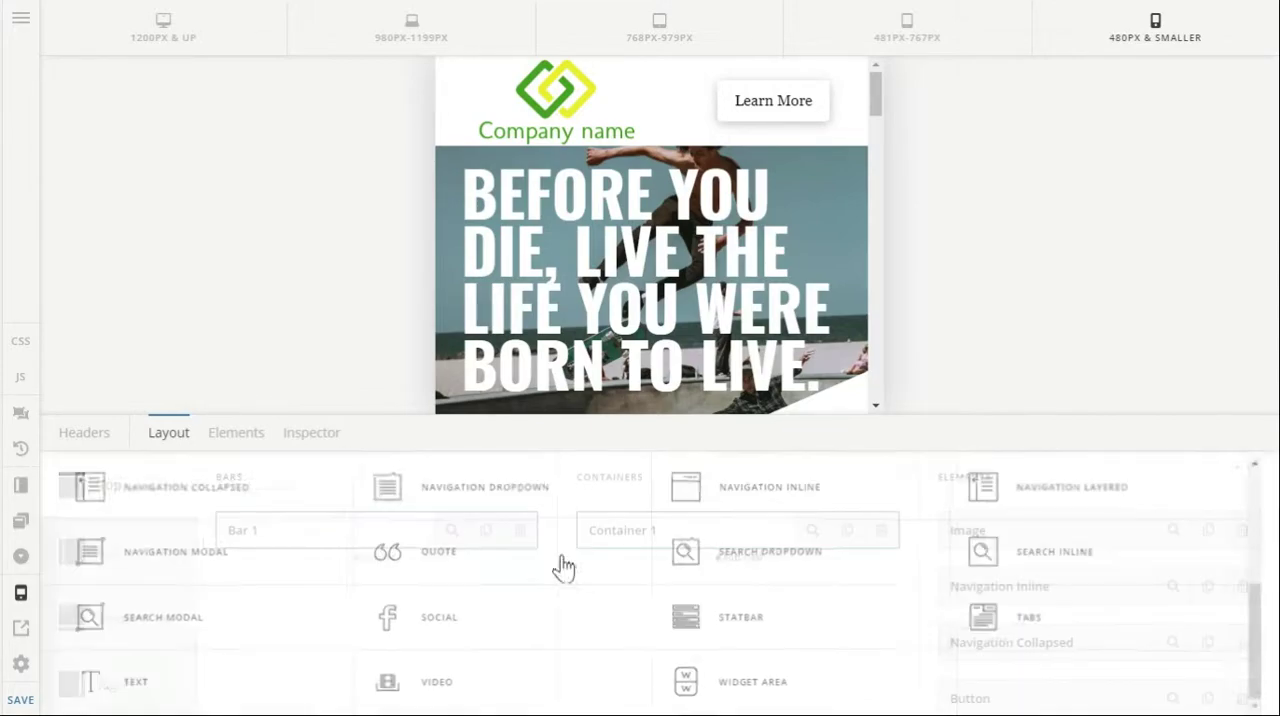
Hide the Navigation Collapsed element at every breakpoint except 480 px and smaller.
{"action": "left_click", "coordinate": [1174, 645]}
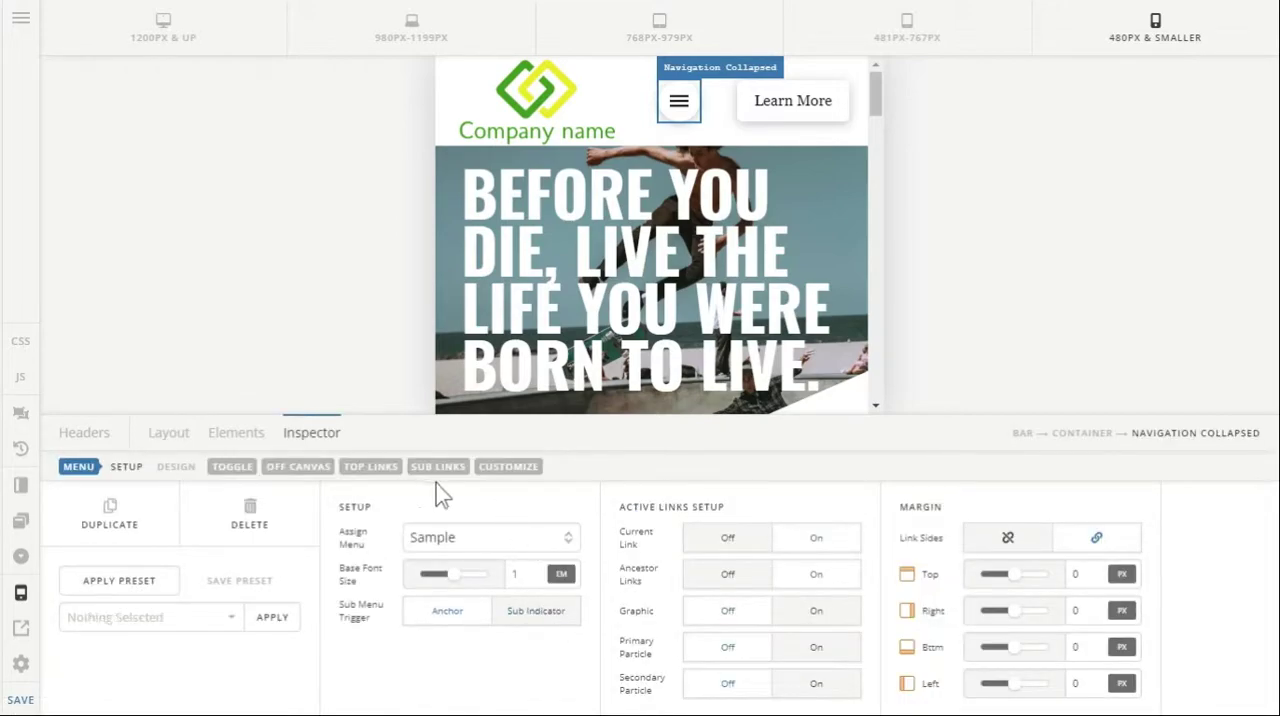
{"action": "left_click", "coordinate": [526, 469]}
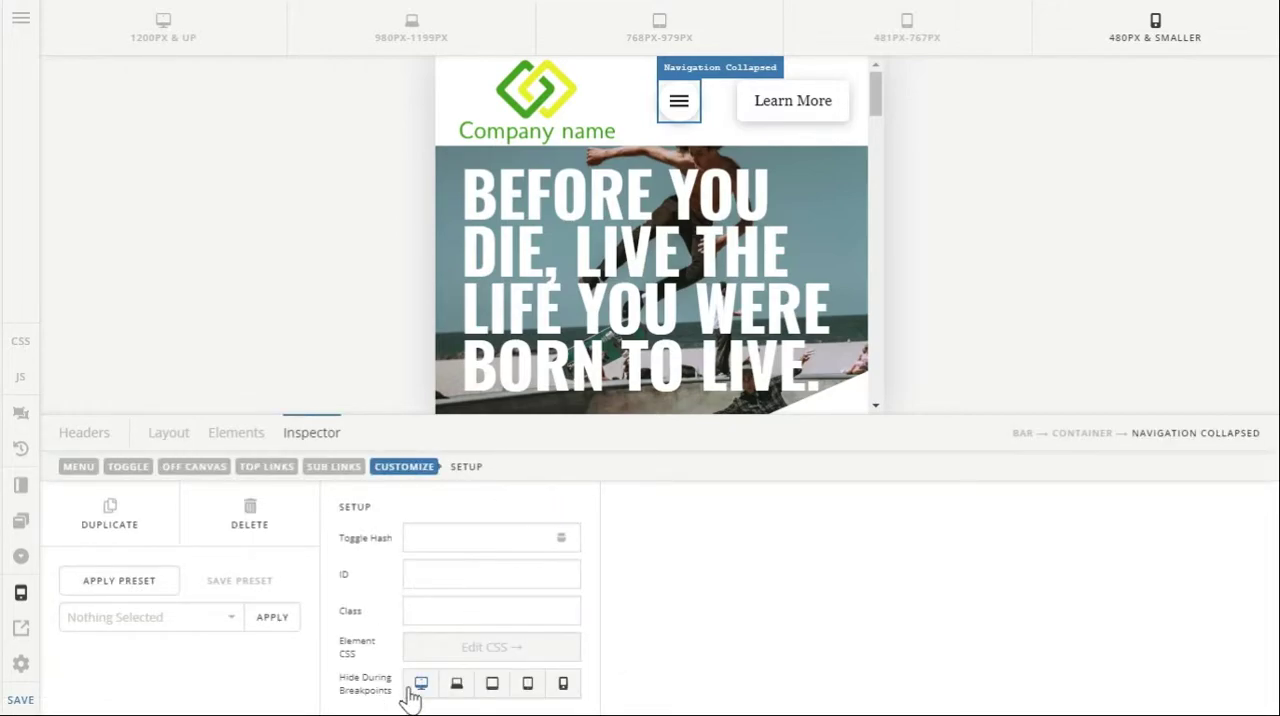
{"action": "left_click", "coordinate": [492, 687]}
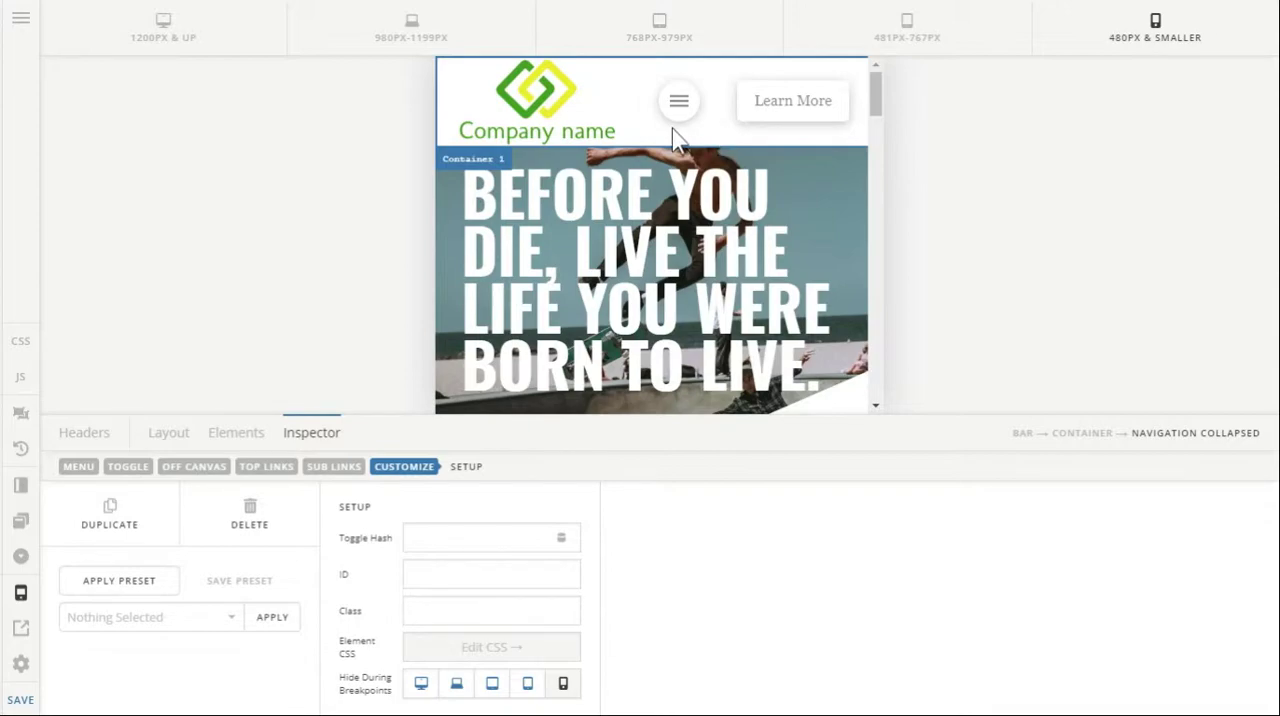
Preview the header at the larger breakpoints, up to 1200 px and up, to examine which navigation each one shows.
{"action": "left_click", "coordinate": [923, 47]}
{"action": "left_click", "coordinate": [612, 52]}
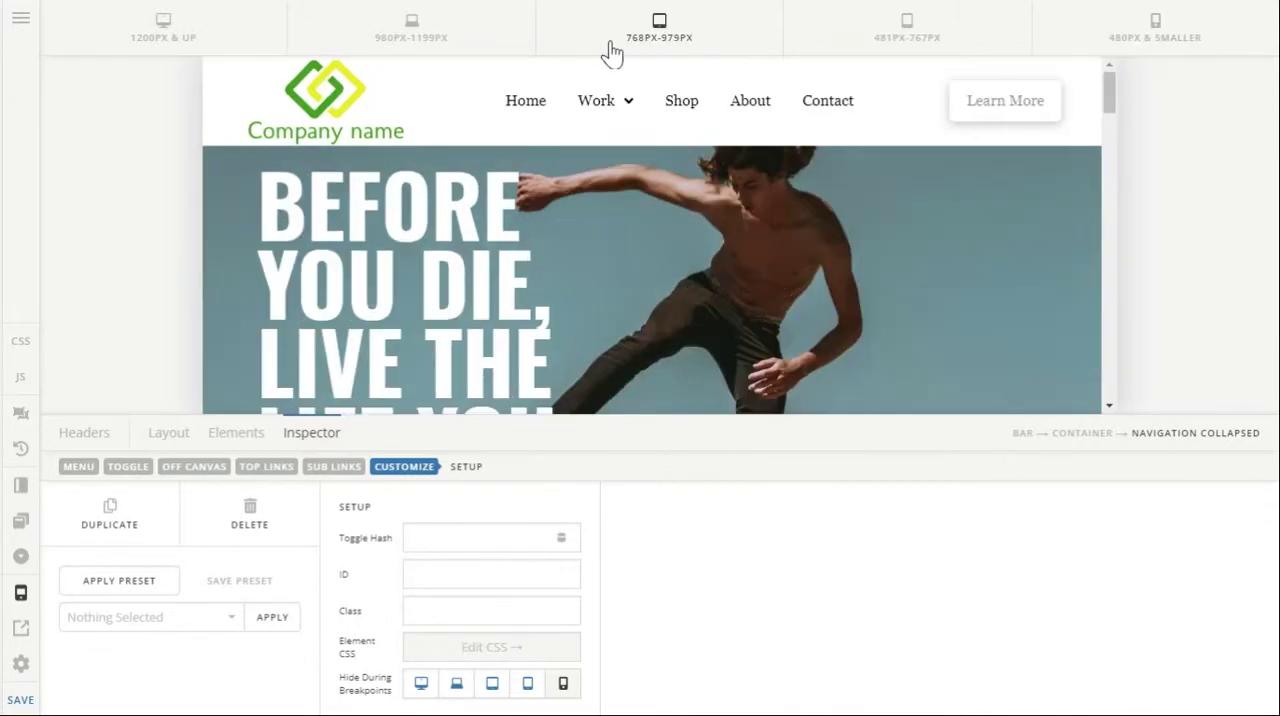
{"action": "left_click", "coordinate": [440, 38]}
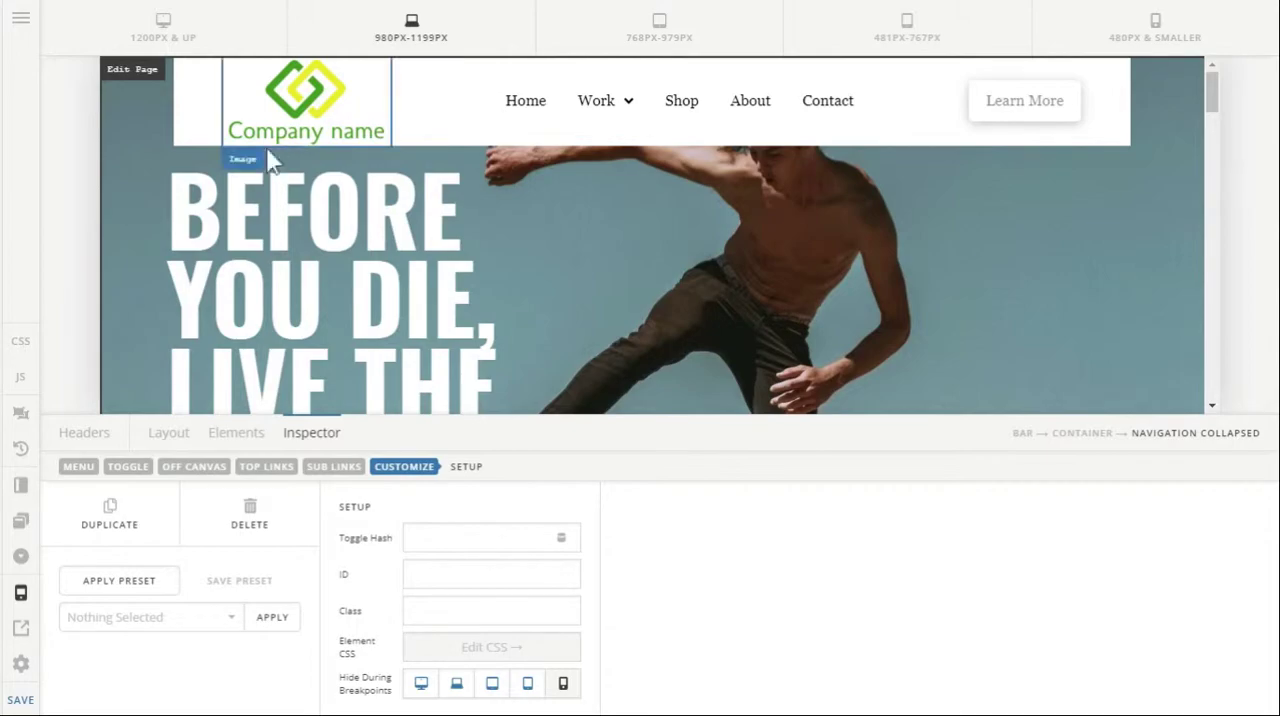
{"action": "left_click", "coordinate": [208, 42]}
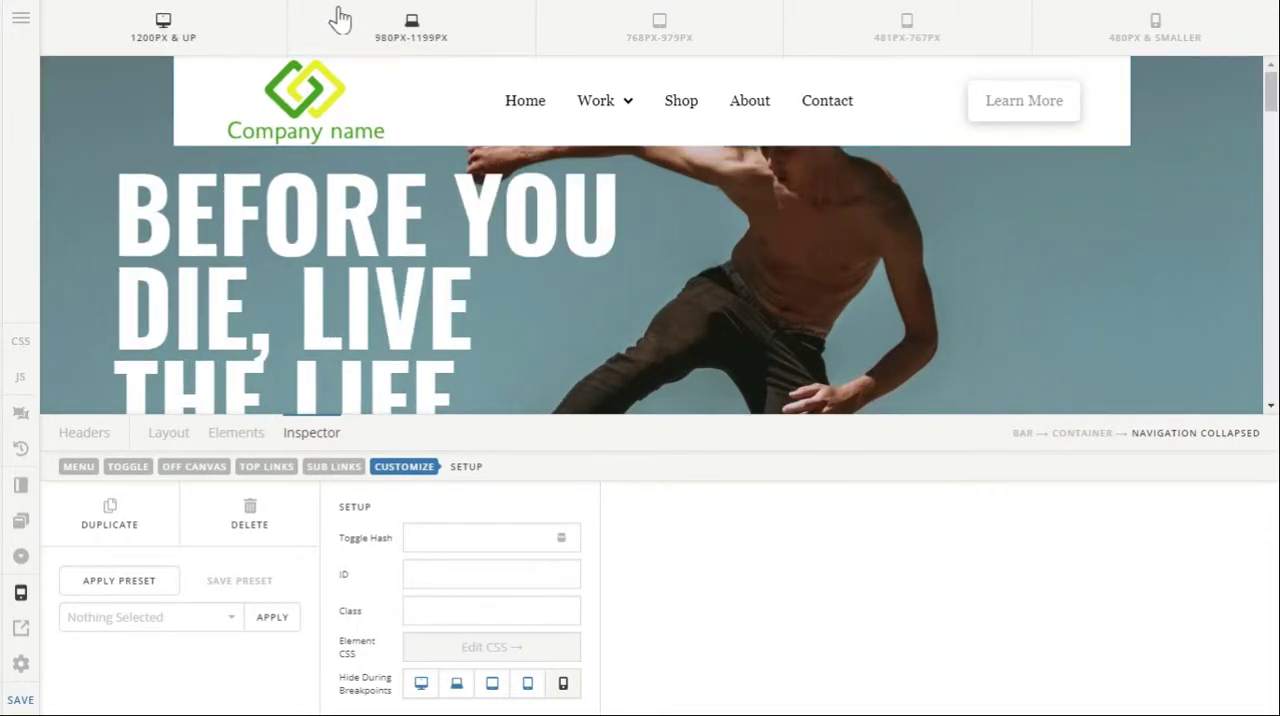
{"action": "left_click", "coordinate": [340, 15]}
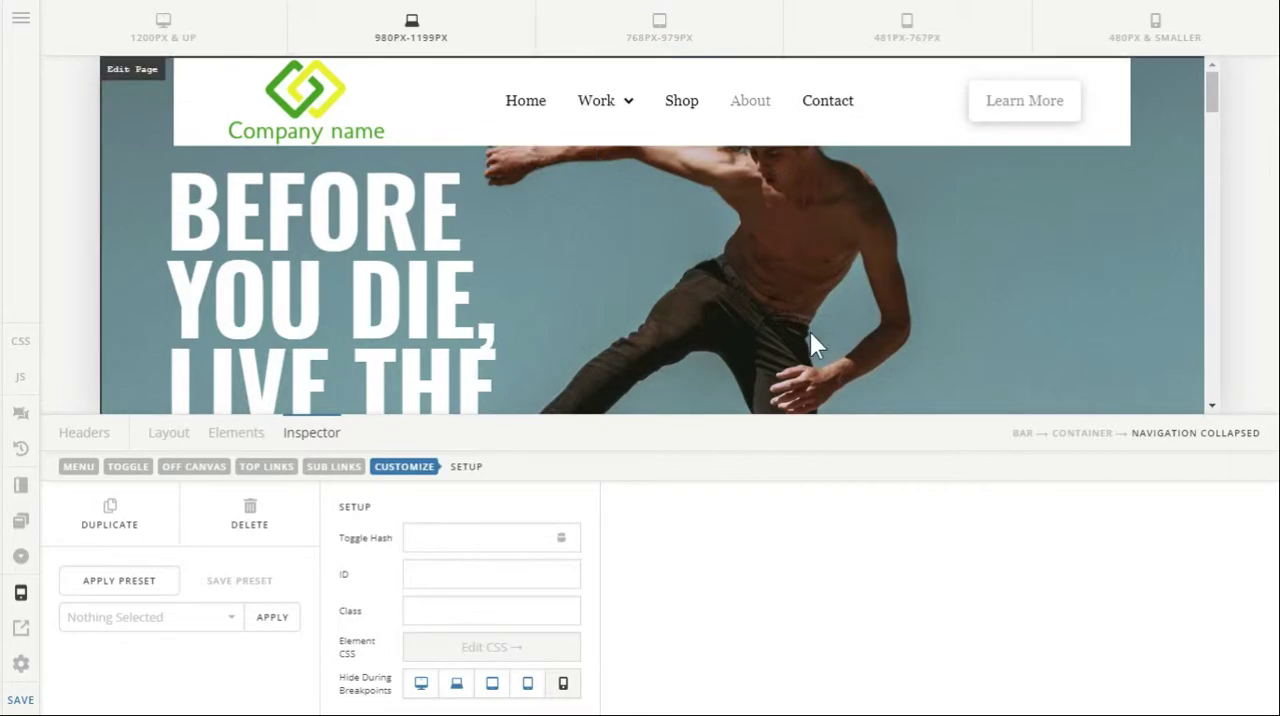
{"action": "scroll", "coordinate": [809, 329], "scroll_direction": "down", "scroll_amount": 2}
{"action": "scroll", "coordinate": [809, 329], "scroll_direction": "up", "scroll_amount": 2}
{"action": "left_click", "coordinate": [152, 24]}
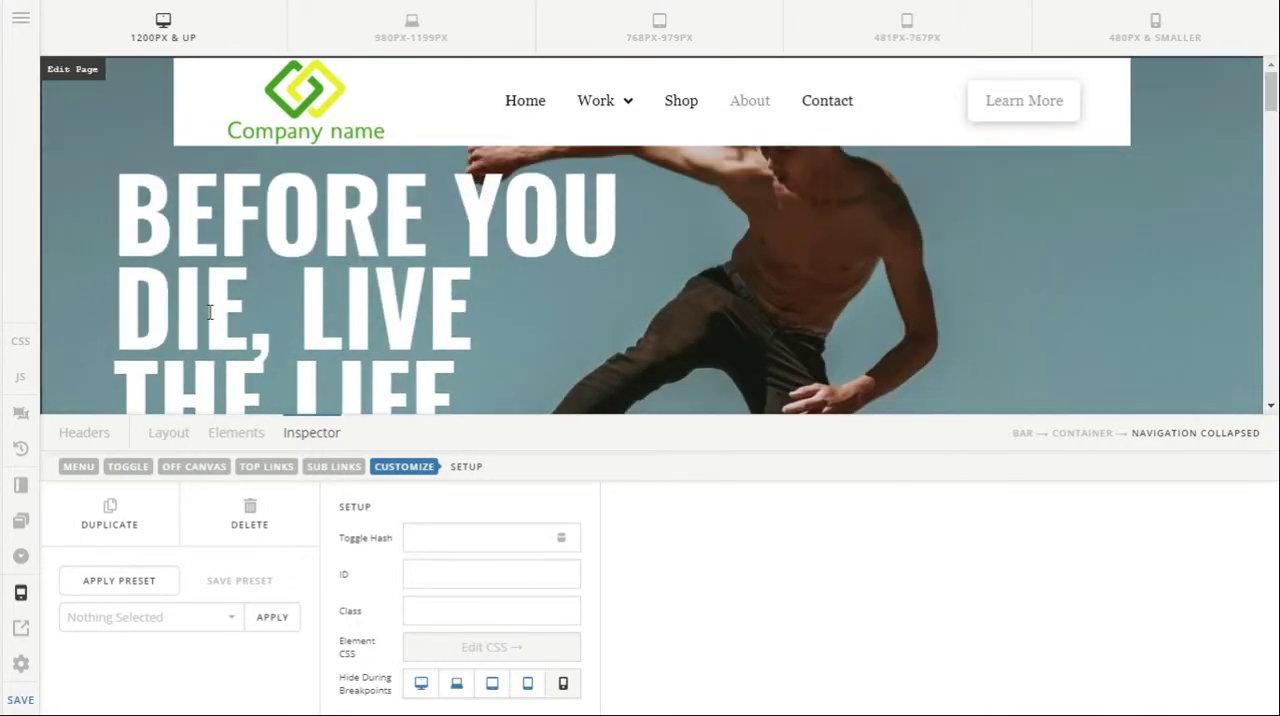
Set the top margin of Bar 1 to 20 px.
{"action": "left_click", "coordinate": [170, 434]}
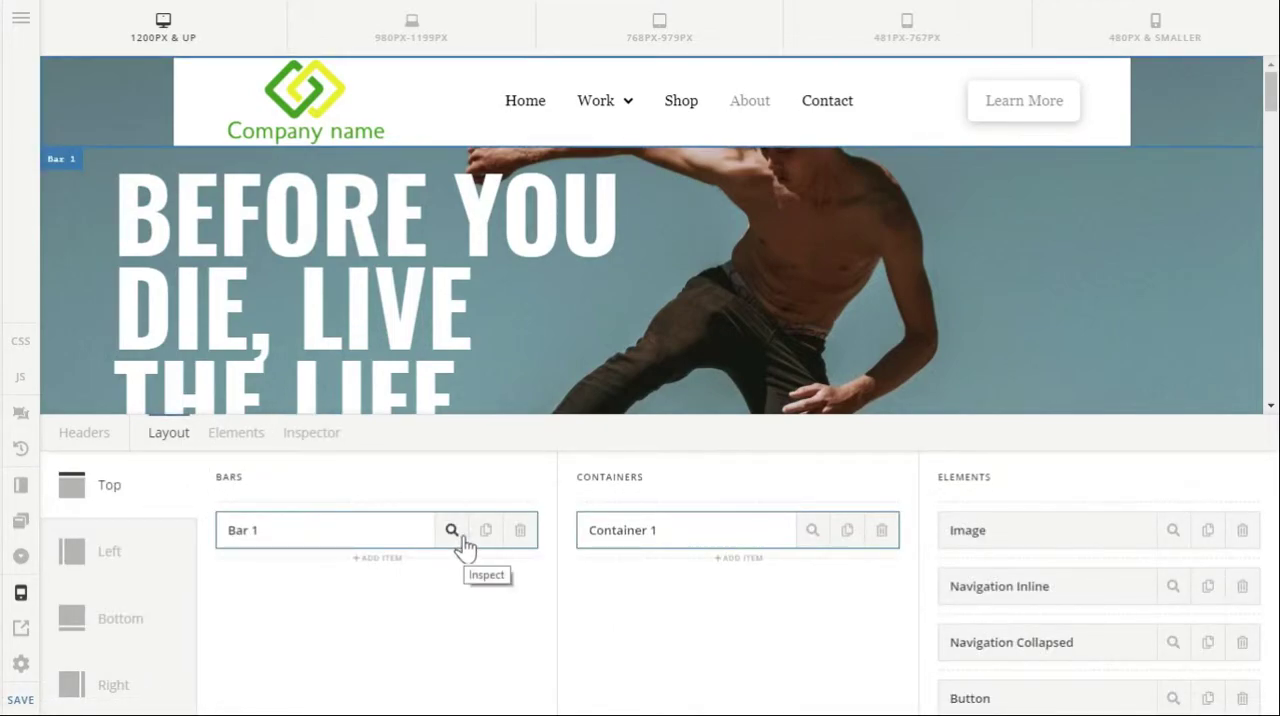
{"action": "left_click", "coordinate": [465, 547]}
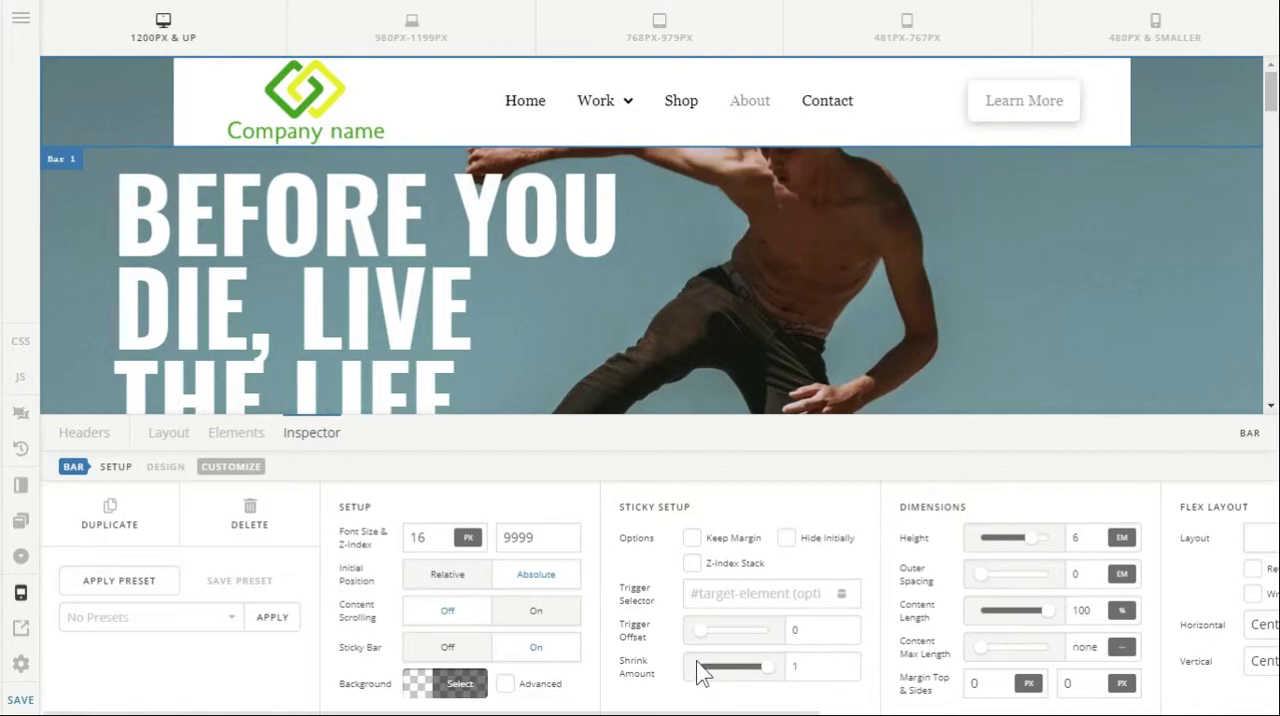
{"action": "double_click", "coordinate": [1000, 682]}
{"action": "type", "text": "20"}
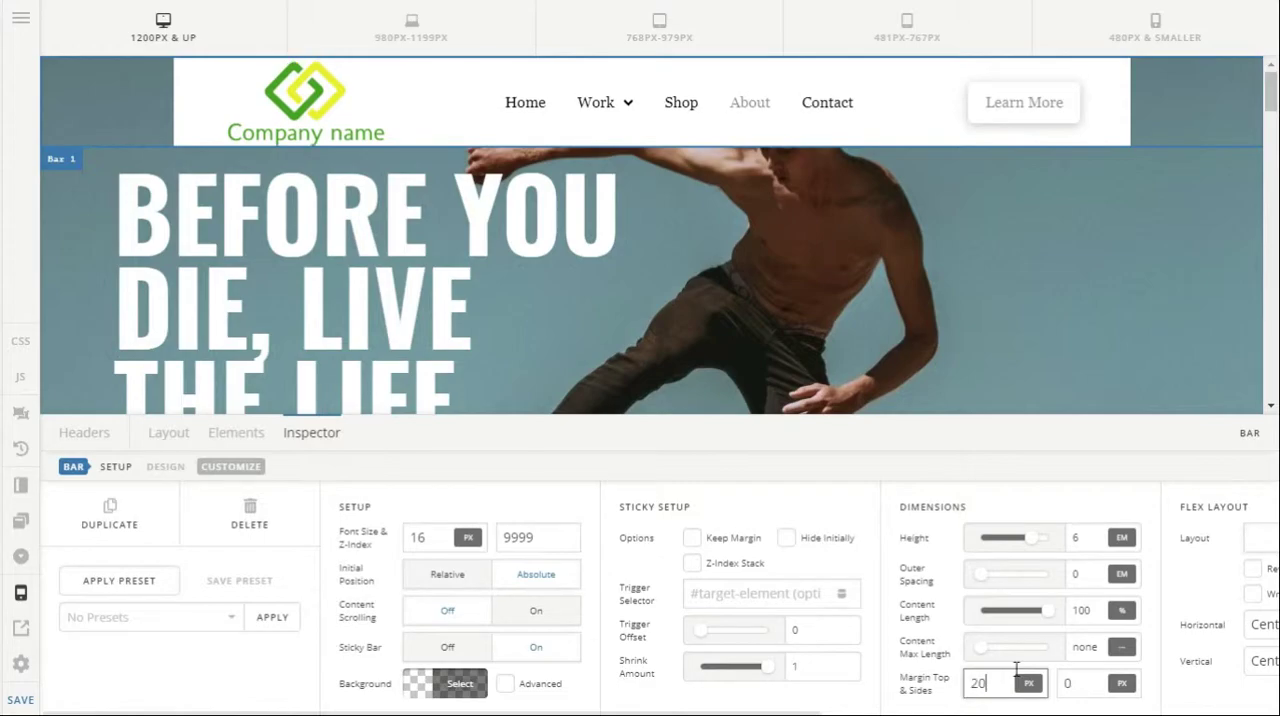